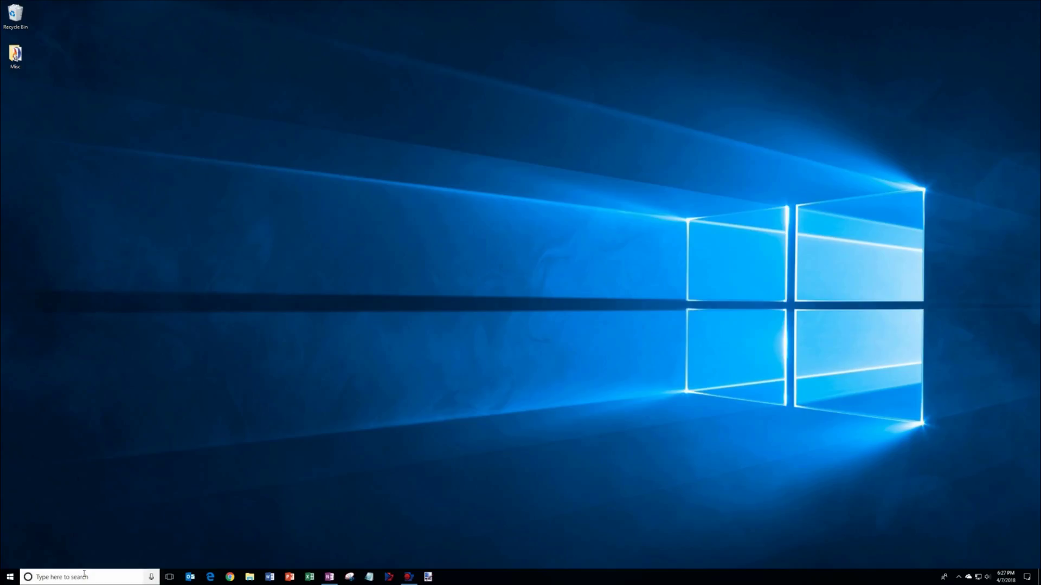
Search 'windows update', confirm the device is up to date, then close Settings.
{"action": "left_click", "coordinate": [81, 576]}
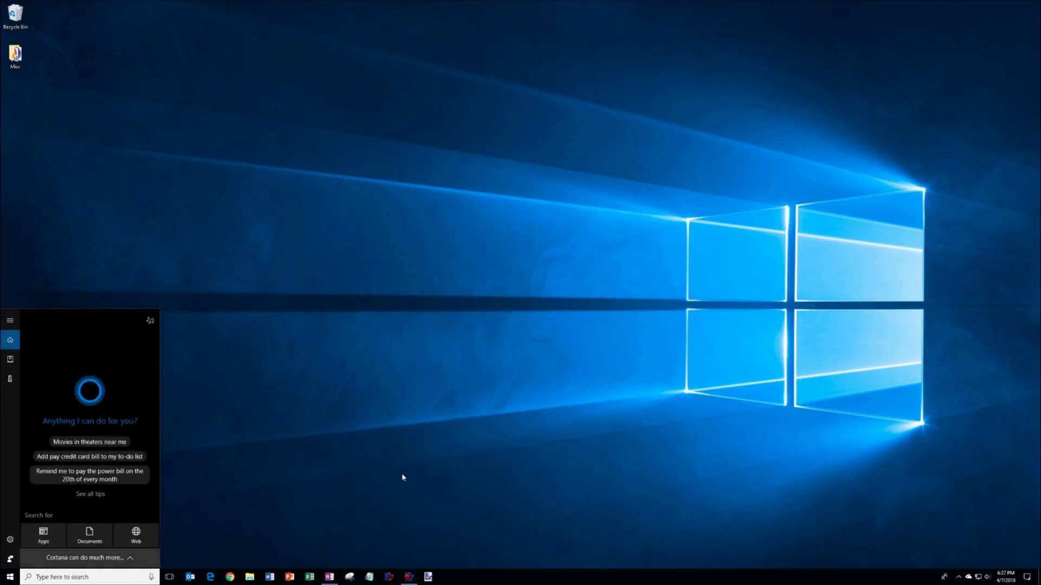
{"action": "type", "text": "windows update"}
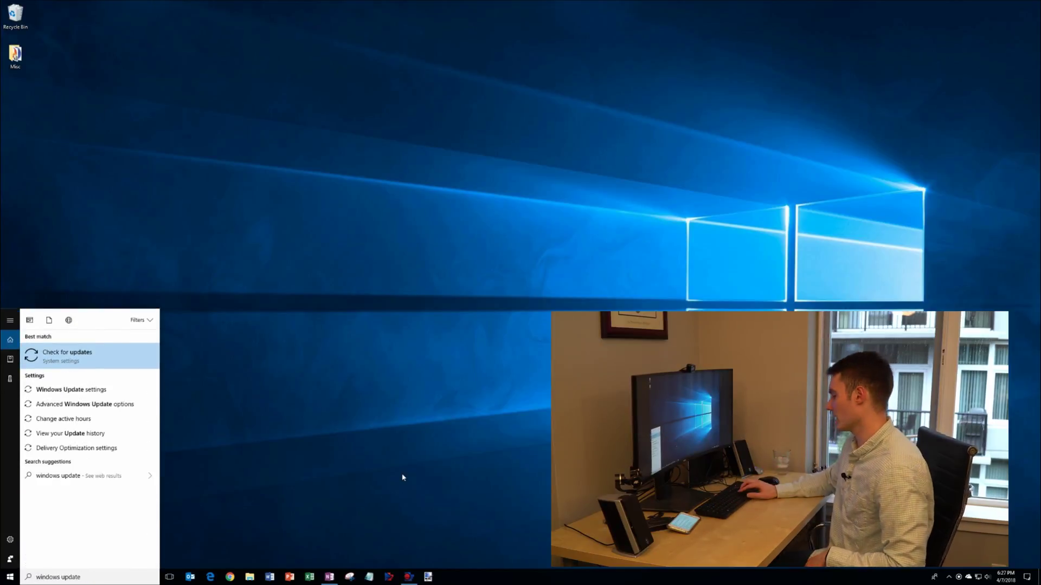
{"action": "left_click", "coordinate": [75, 363]}
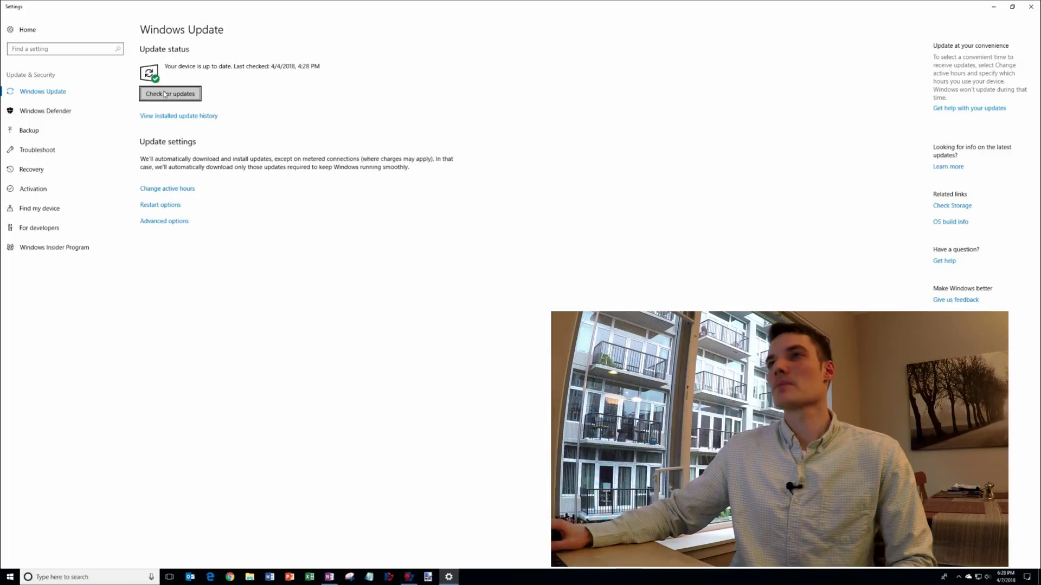
{"action": "left_click", "coordinate": [1026, 8]}
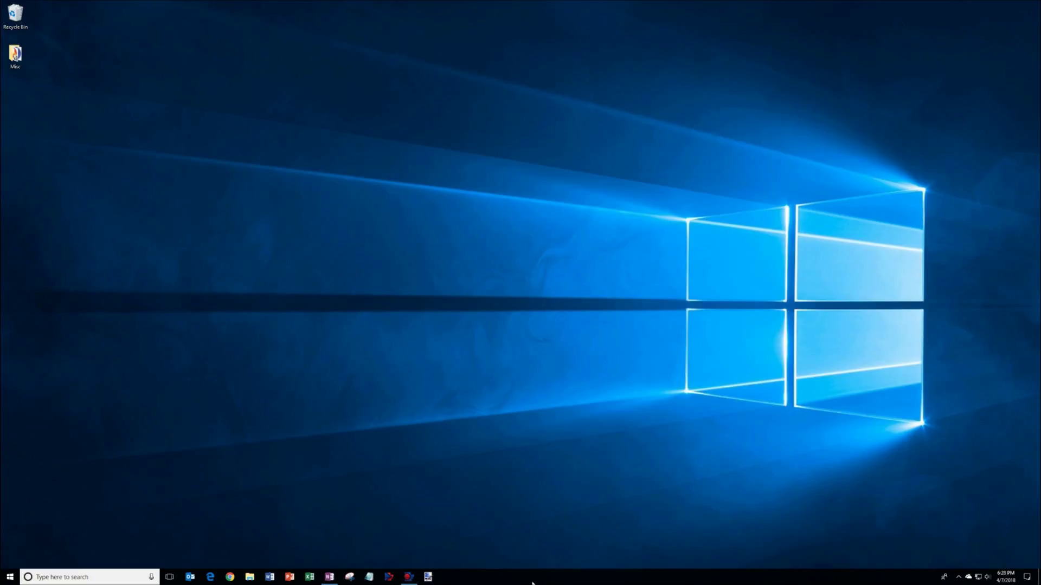
Launch Task Manager from the taskbar, switch to Fewer details, move it left, then expand to full details.
{"action": "right_click", "coordinate": [568, 578]}
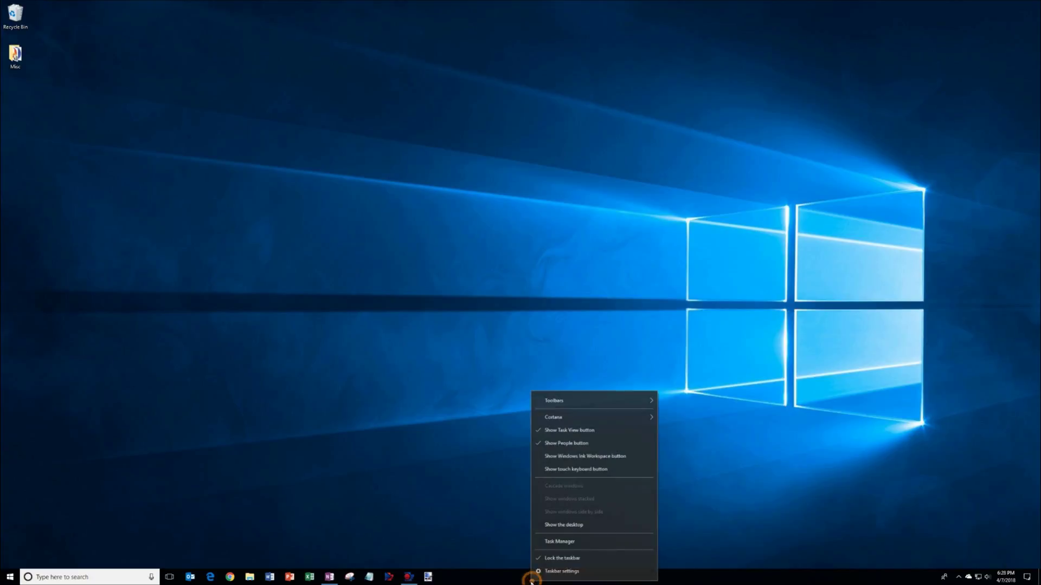
{"action": "left_click", "coordinate": [576, 544]}
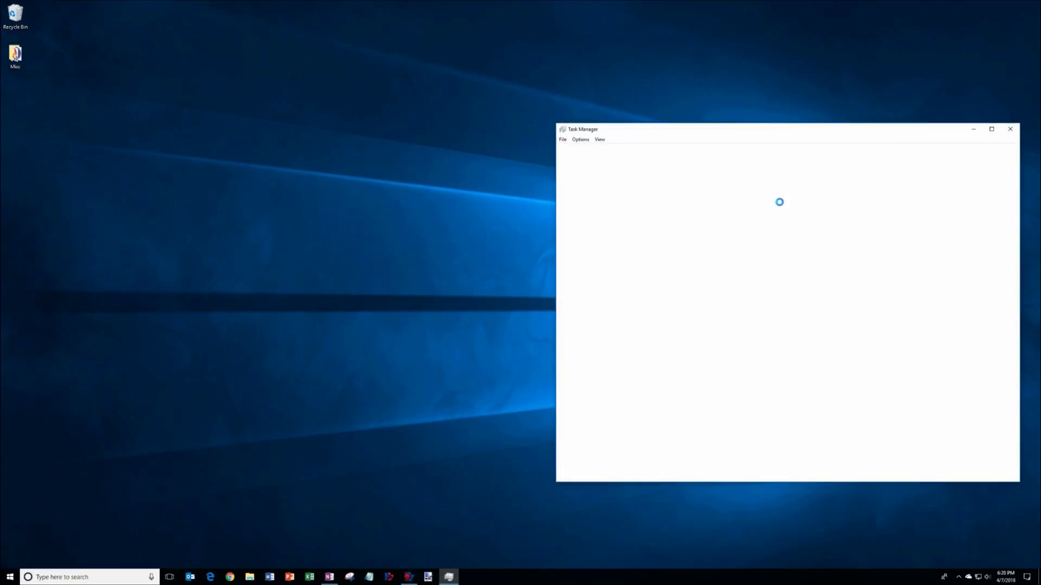
{"action": "left_click", "coordinate": [567, 473]}
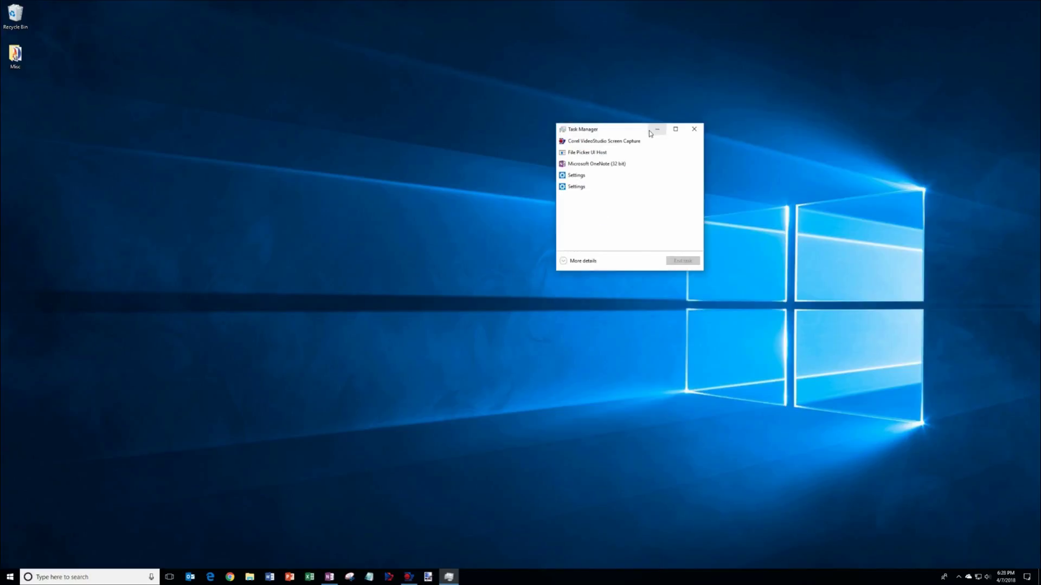
{"action": "left_click_drag", "start_coordinate": [596, 134], "coordinate": [458, 136]}
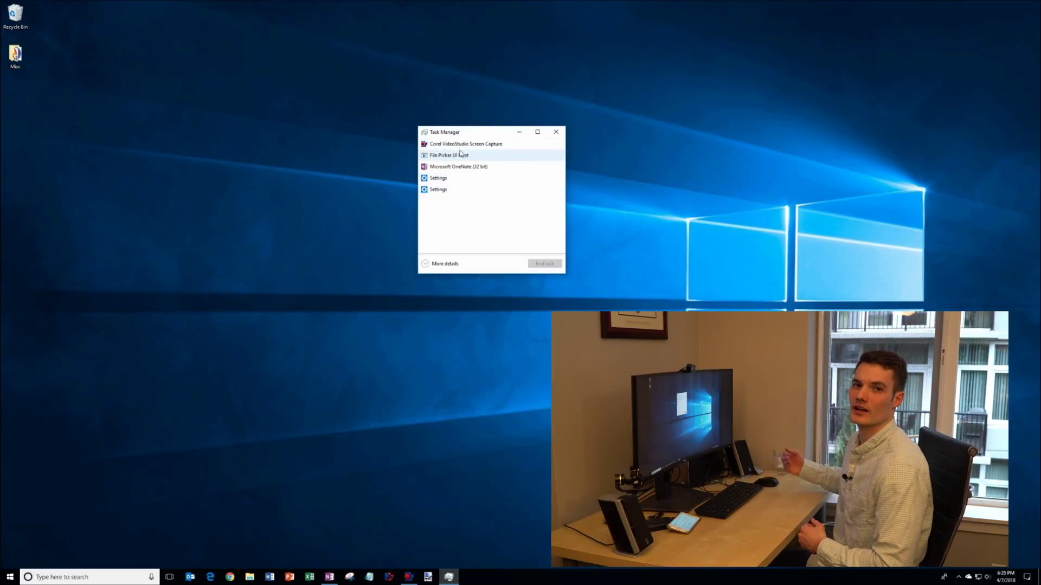
{"action": "left_click", "coordinate": [445, 264]}
Sort the running processes by CPU usage, then by disk usage.
{"action": "left_click_drag", "start_coordinate": [646, 136], "coordinate": [535, 112]}
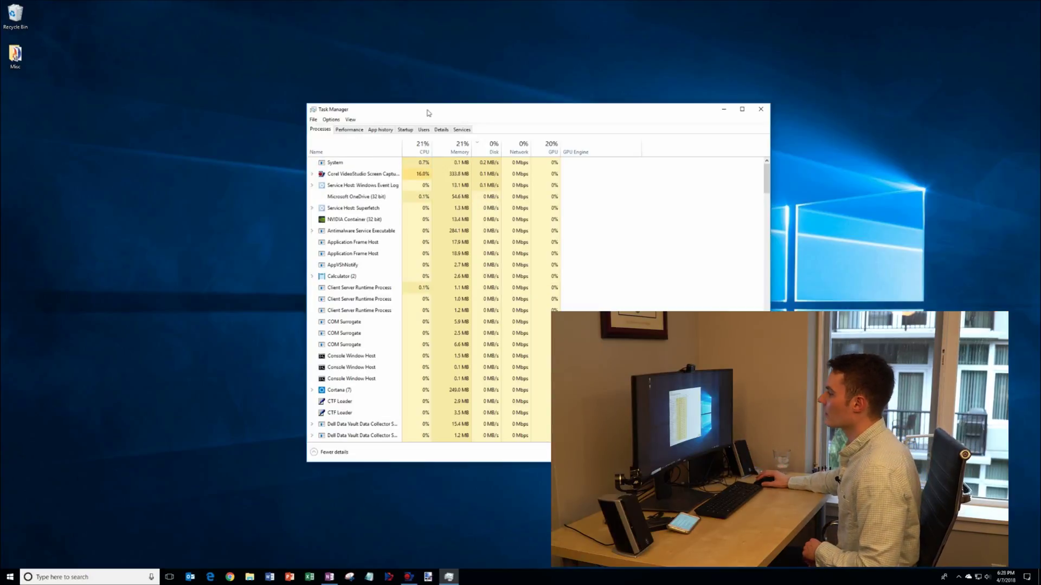
{"action": "scroll", "coordinate": [358, 371], "scroll_direction": "down", "scroll_amount": 5}
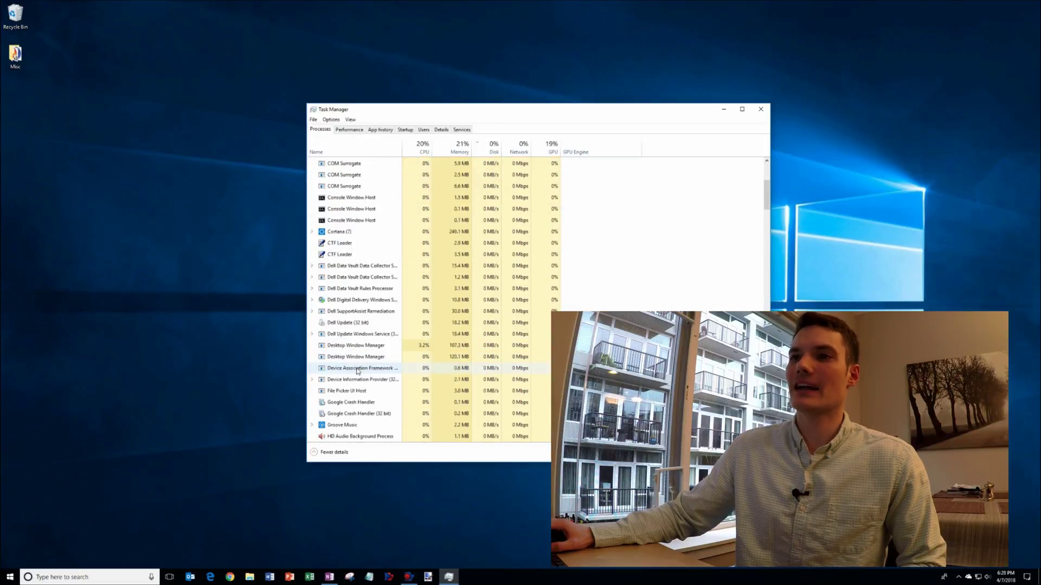
{"action": "scroll", "coordinate": [358, 371], "scroll_direction": "up", "scroll_amount": 5}
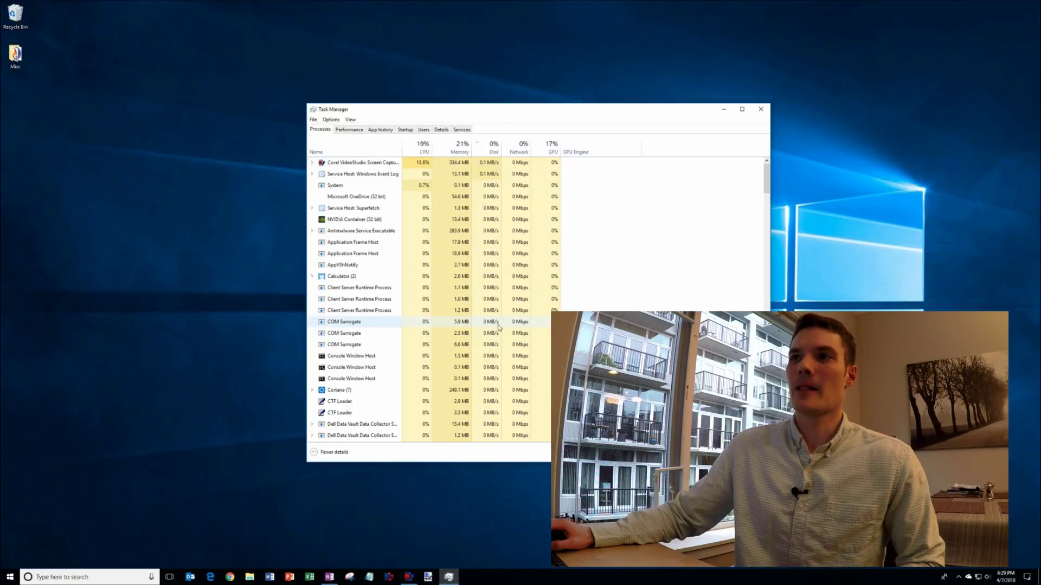
{"action": "left_click", "coordinate": [423, 148]}
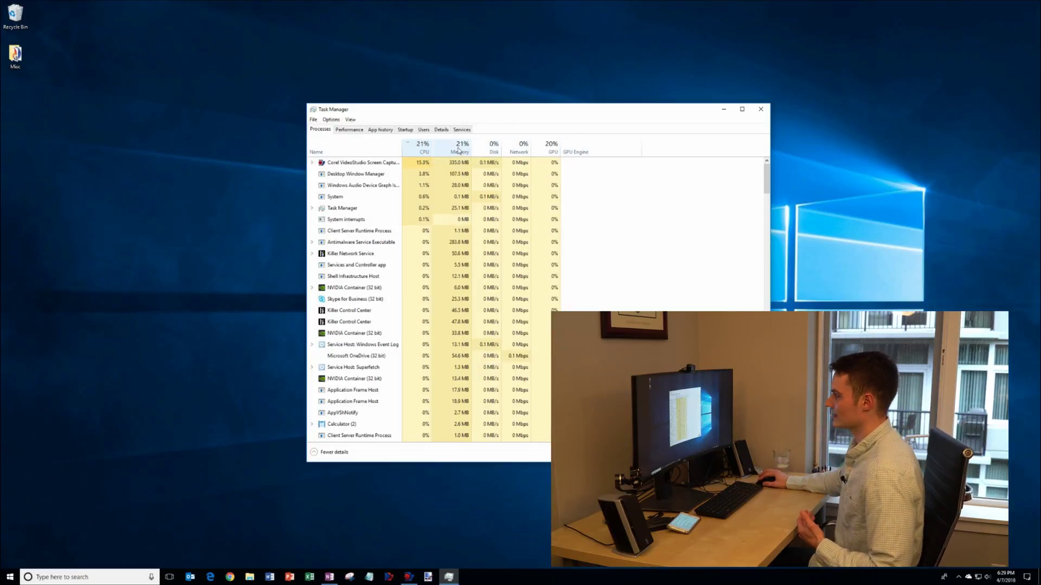
{"action": "left_click", "coordinate": [491, 147]}
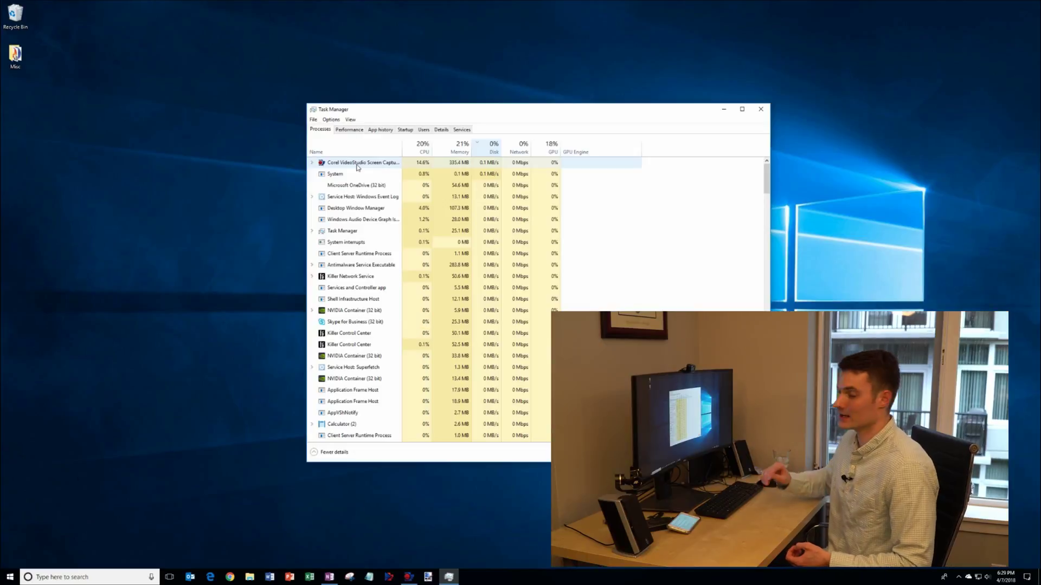
Inspect the Corel VideoStudio process's actions without ending it.
{"action": "right_click", "coordinate": [357, 168]}
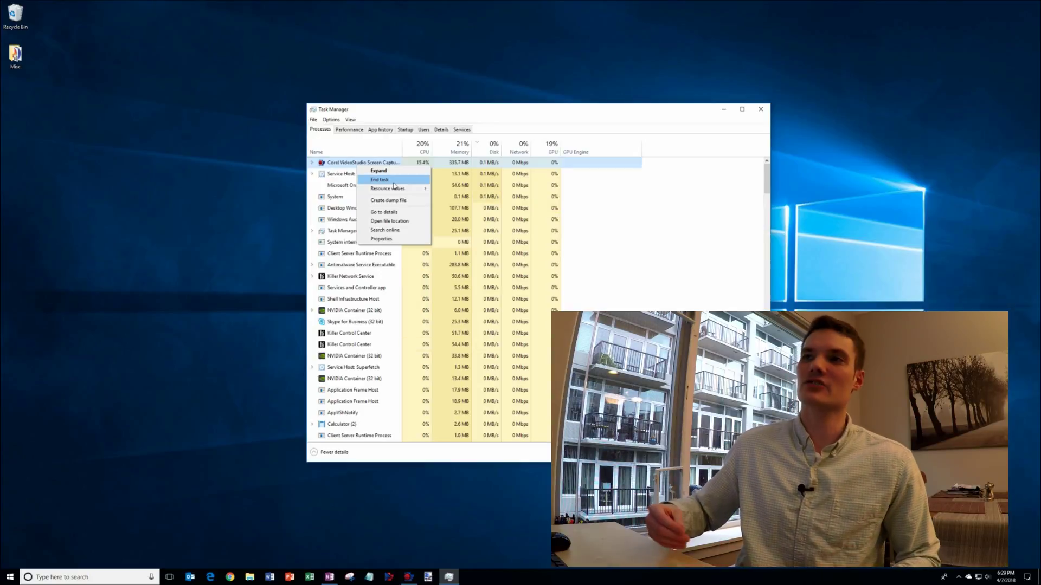
{"action": "left_click", "coordinate": [529, 112]}
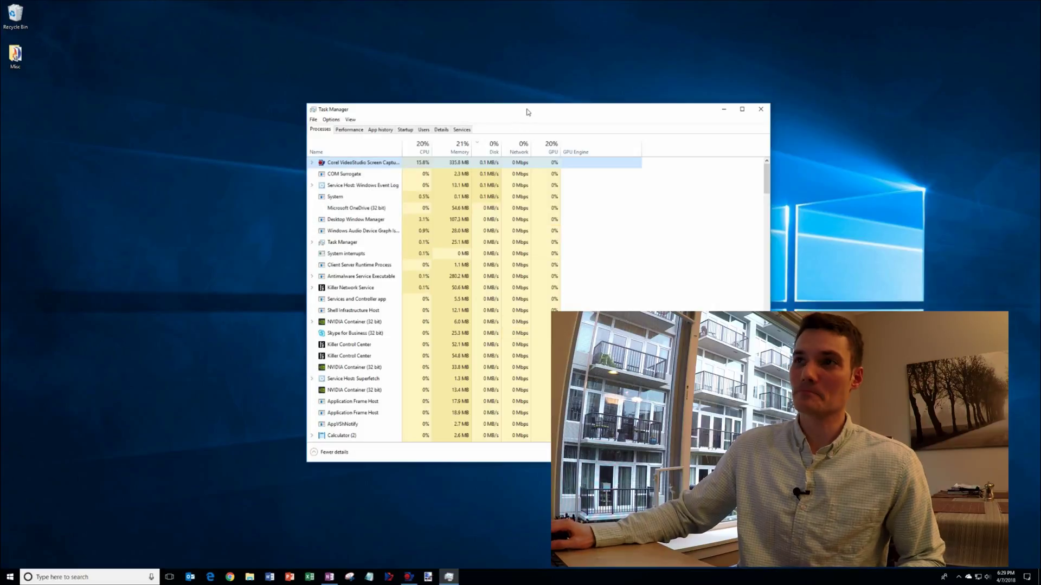
{"action": "left_click_drag", "start_coordinate": [529, 113], "coordinate": [530, 94]}
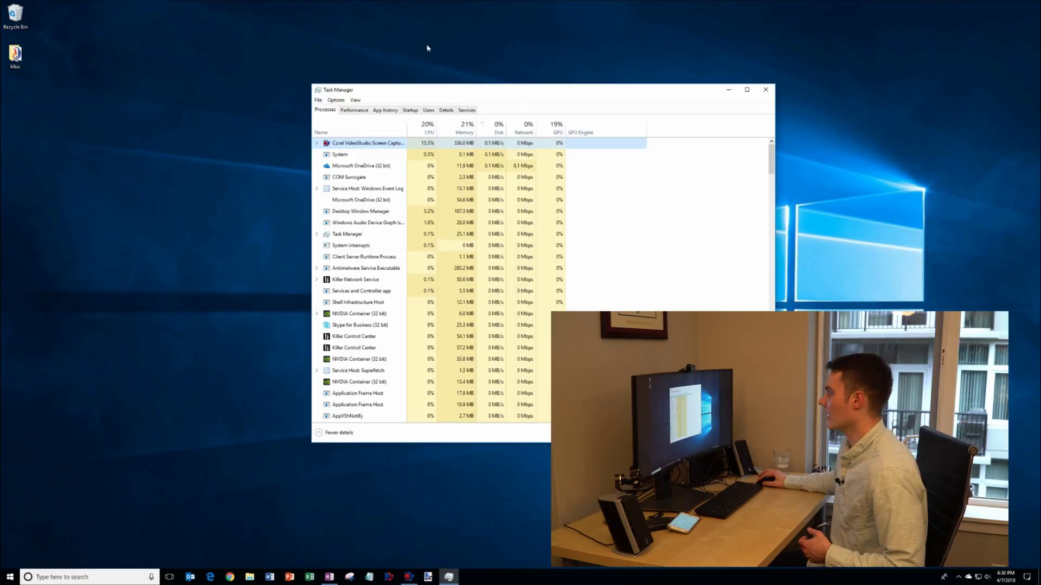
Review the Startup apps, leaving Send to OneNote Tool and Media Check Tool disabled.
{"action": "left_click", "coordinate": [410, 111]}
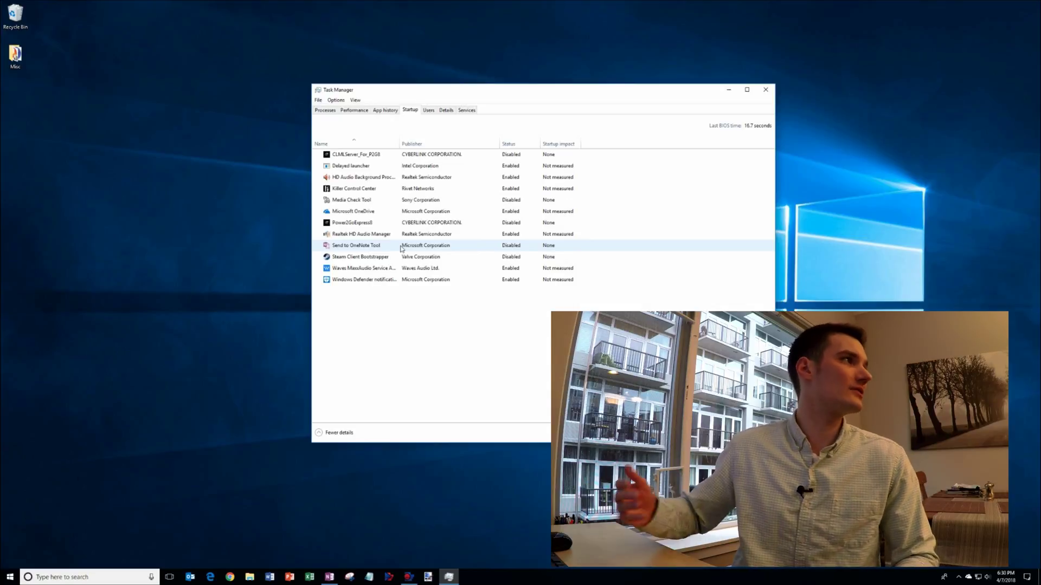
{"action": "right_click", "coordinate": [402, 248]}
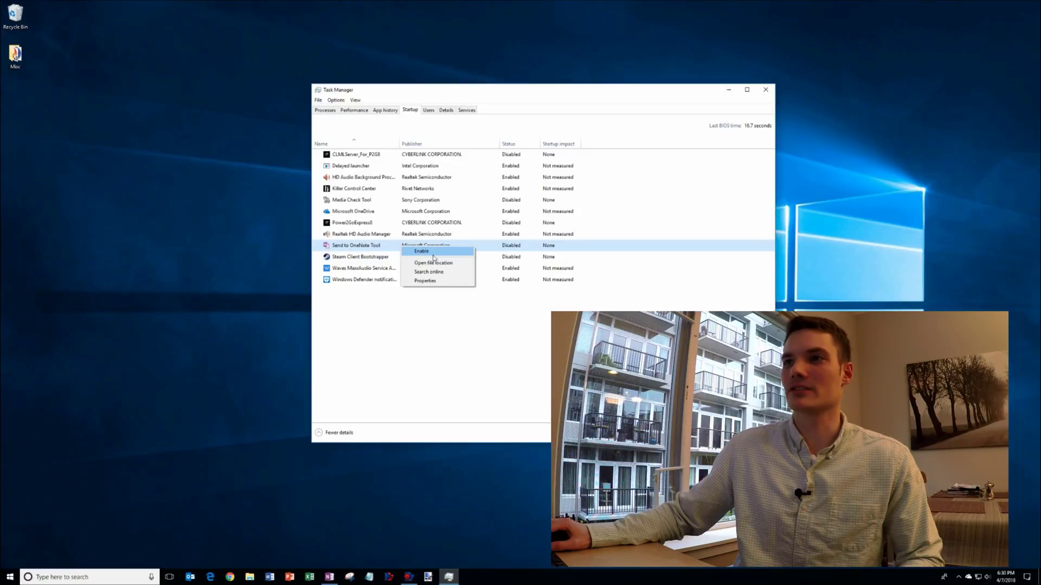
{"action": "left_click", "coordinate": [517, 248]}
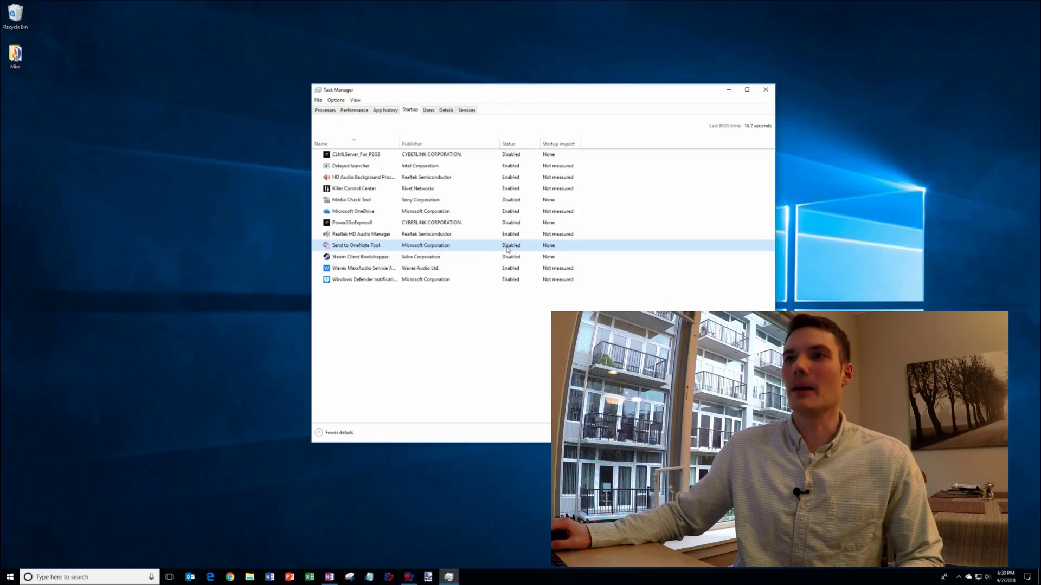
{"action": "left_click", "coordinate": [421, 203]}
{"action": "right_click", "coordinate": [421, 202]}
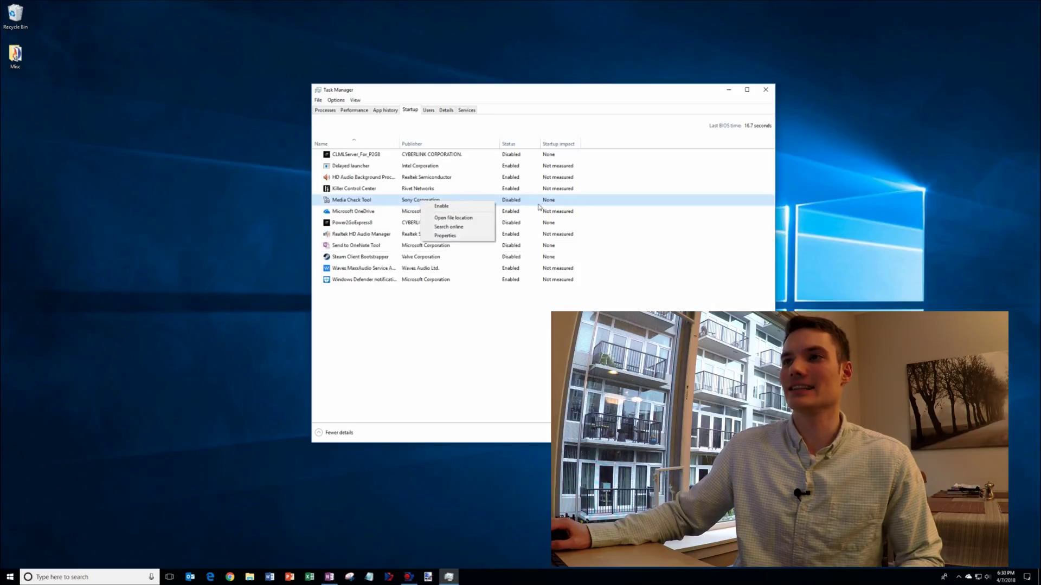
{"action": "left_click", "coordinate": [536, 391]}
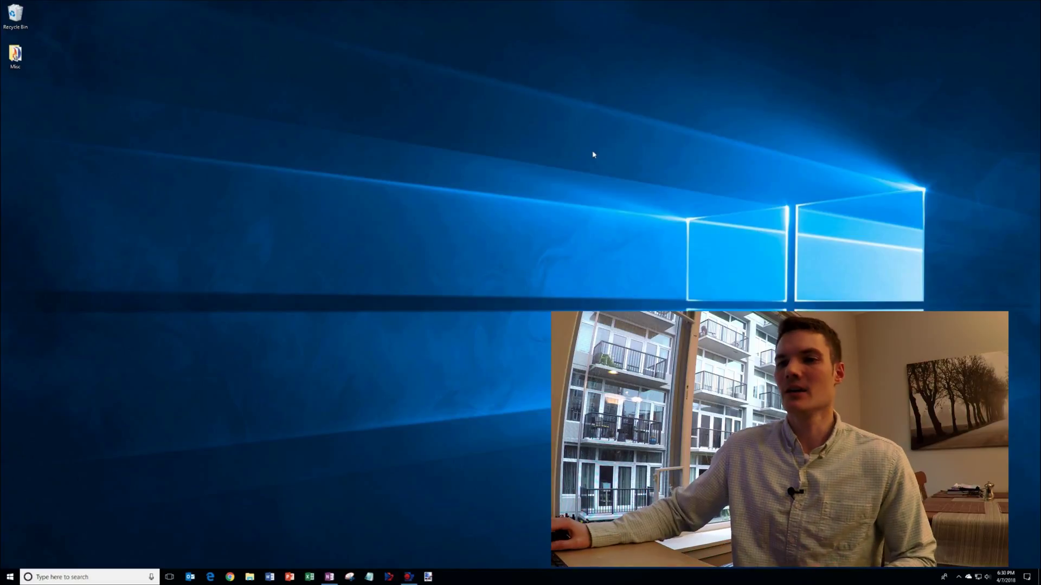
Open File Explorer at Quick access and move its window down and left.
{"action": "left_click", "coordinate": [10, 577]}
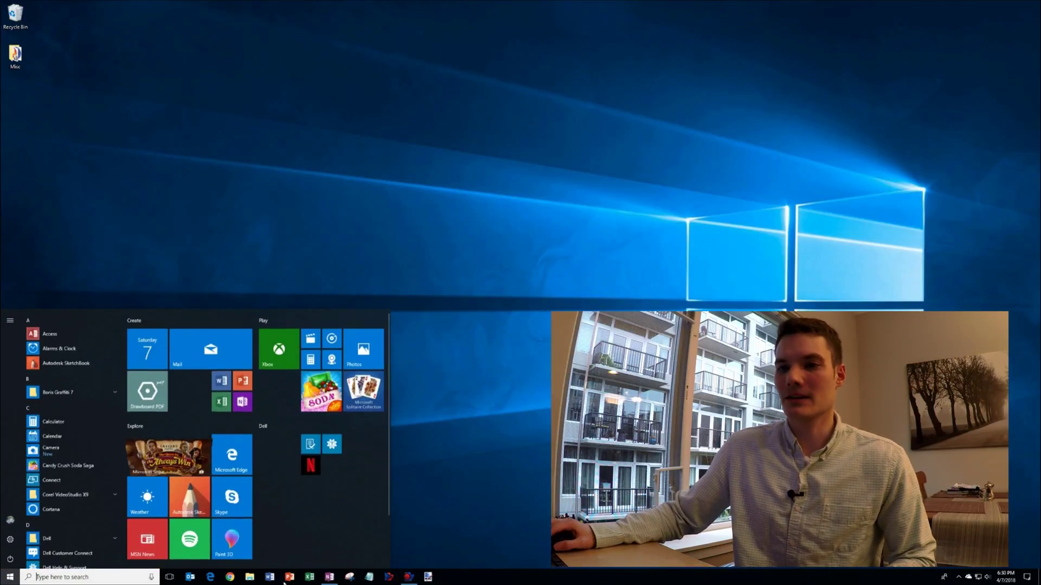
{"action": "left_click", "coordinate": [250, 577]}
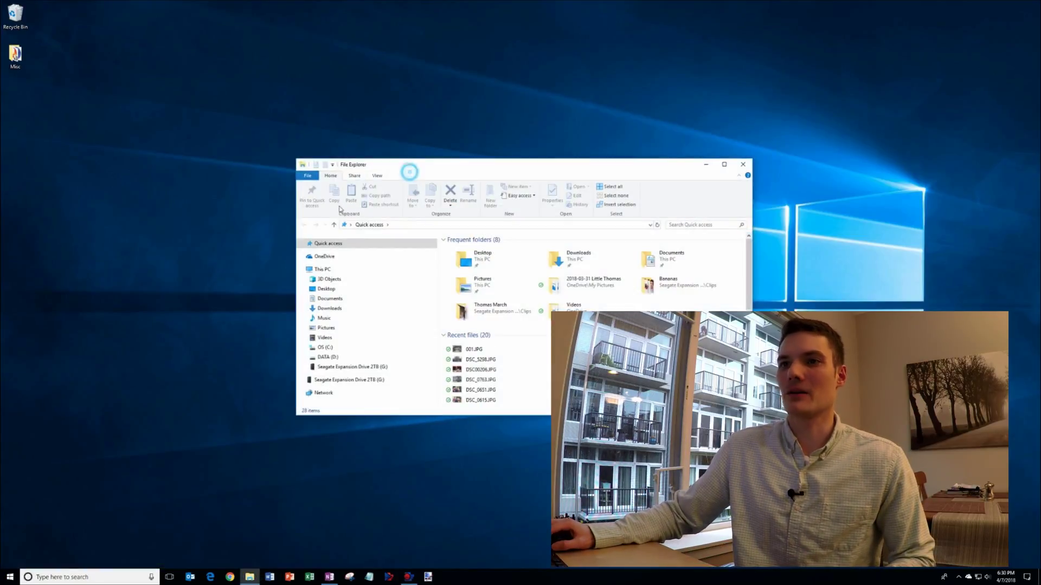
{"action": "left_click_drag", "start_coordinate": [474, 165], "coordinate": [344, 243]}
{"action": "left_click", "coordinate": [10, 576]}
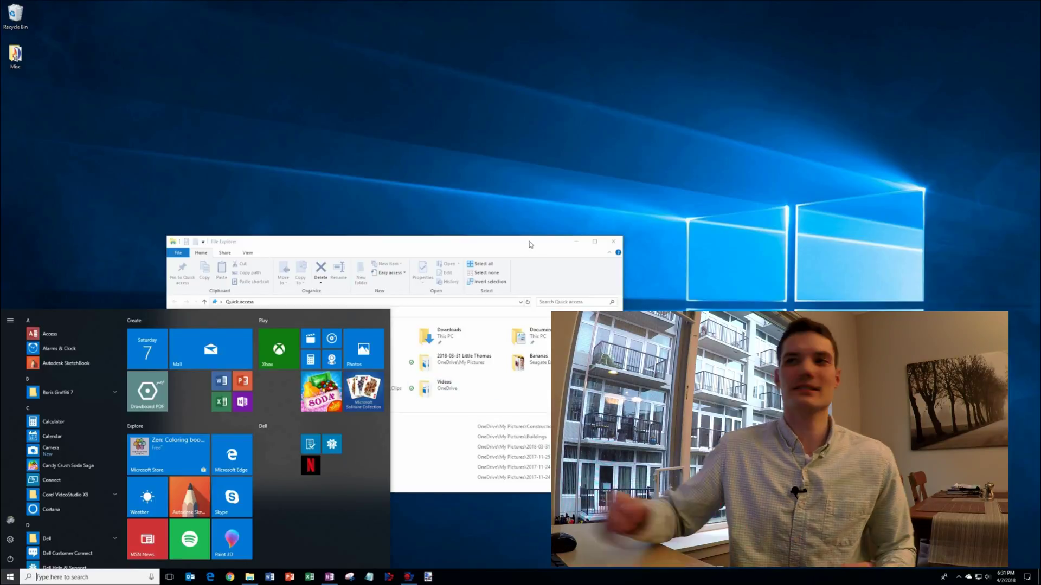
{"action": "left_click", "coordinate": [10, 577]}
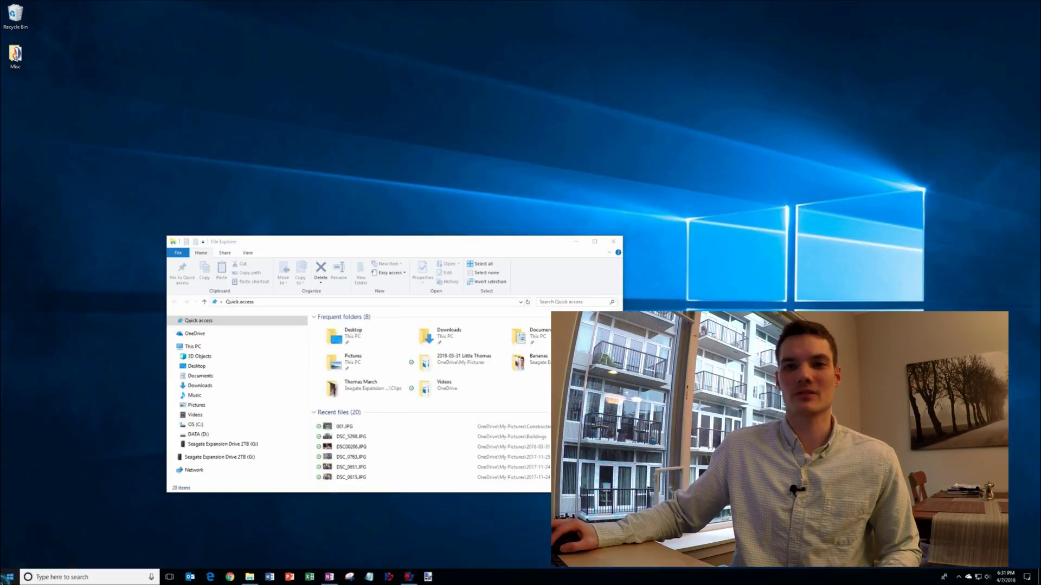
{"action": "left_click", "coordinate": [10, 577]}
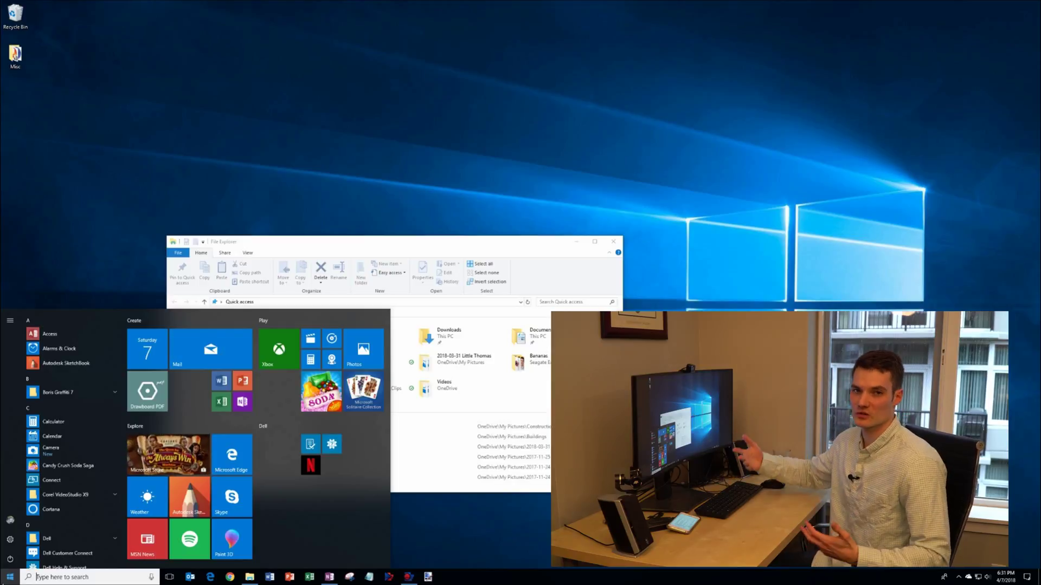
Search 'performance' to open Performance Options and arrange it beside File Explorer.
{"action": "left_click", "coordinate": [779, 265]}
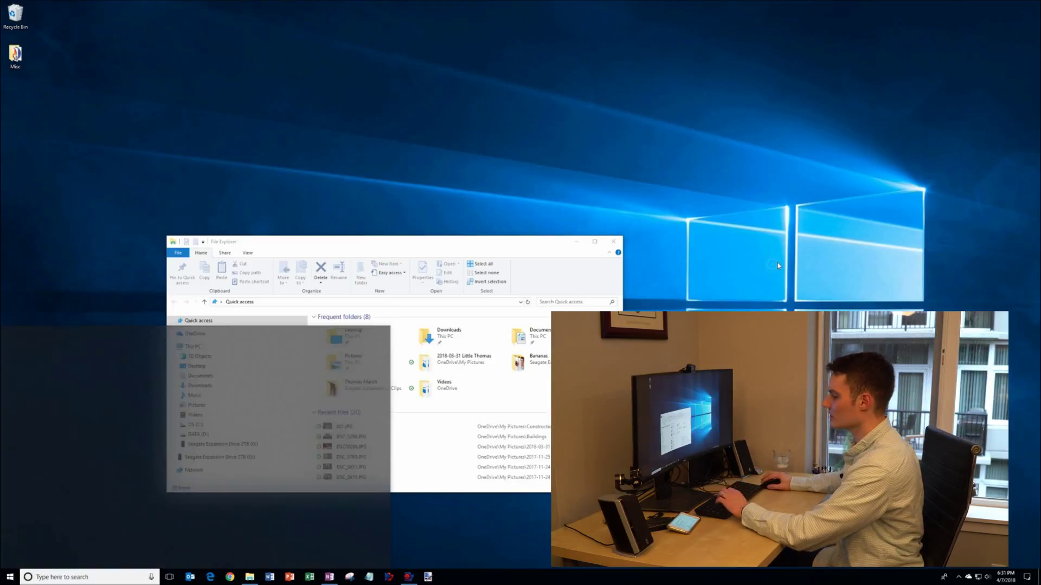
{"action": "left_click", "coordinate": [77, 576]}
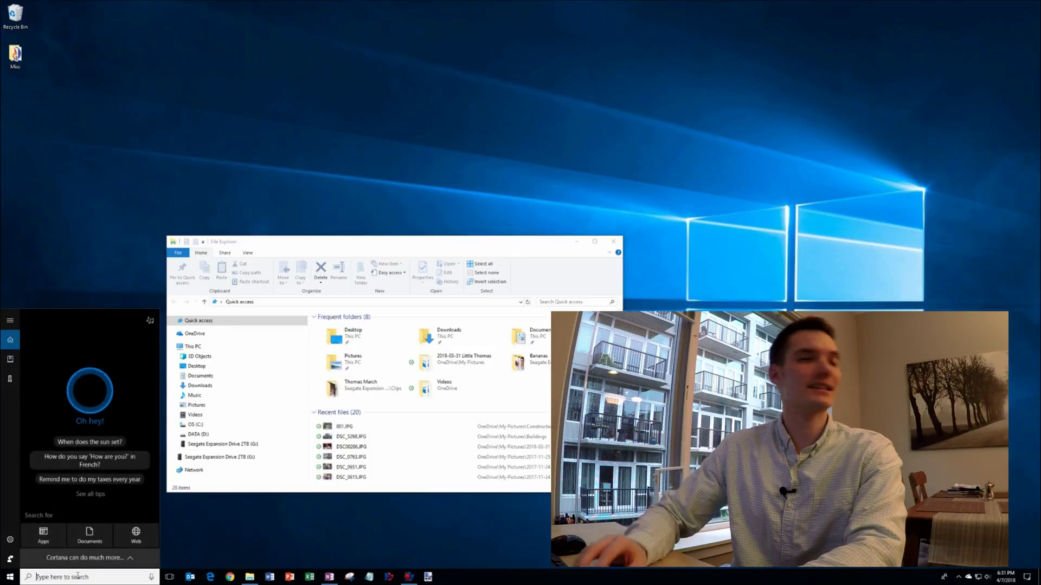
{"action": "type", "text": "performanc"}
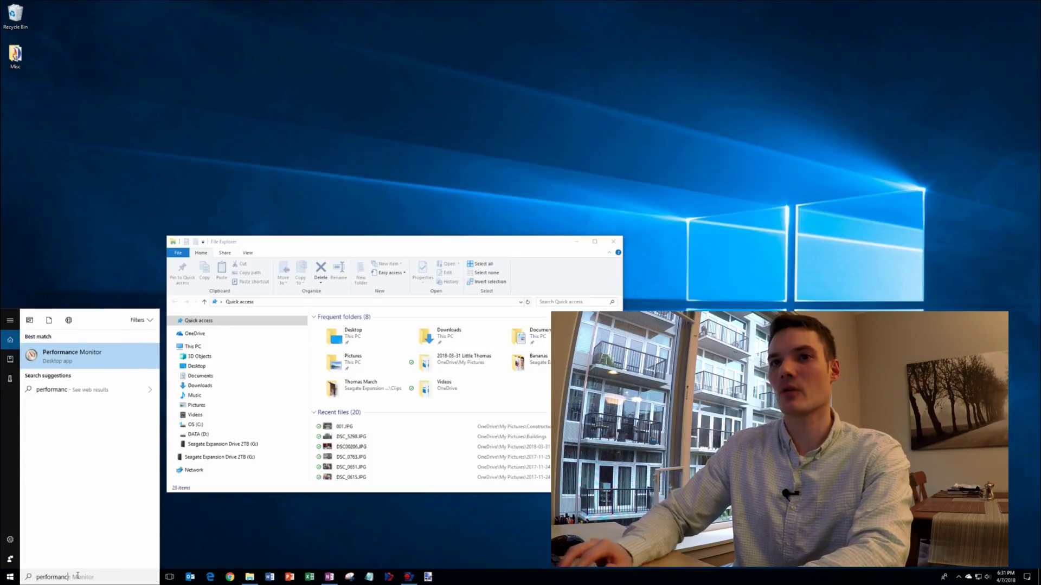
{"action": "type", "text": "e"}
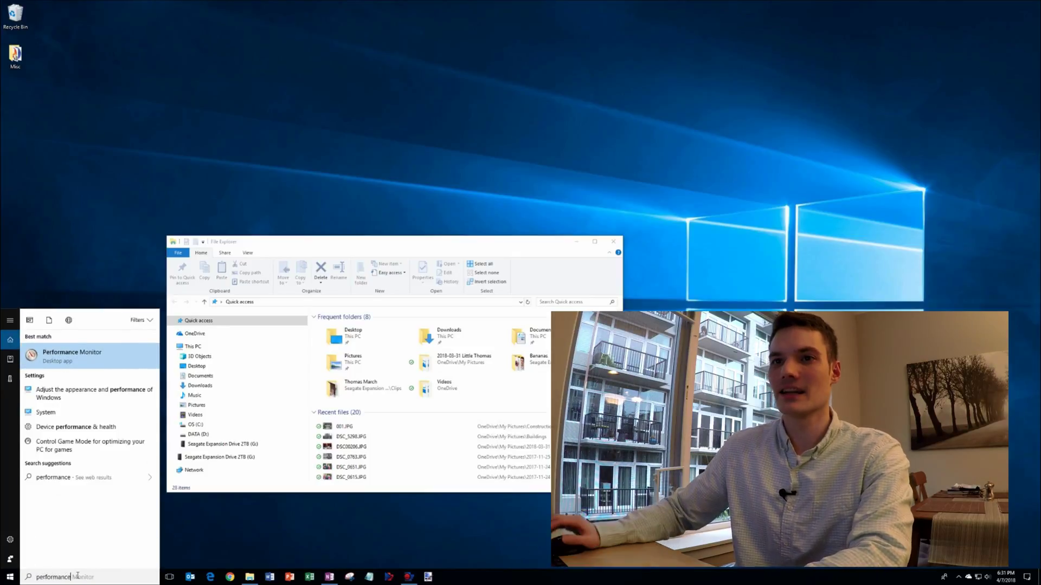
{"action": "left_click", "coordinate": [109, 399]}
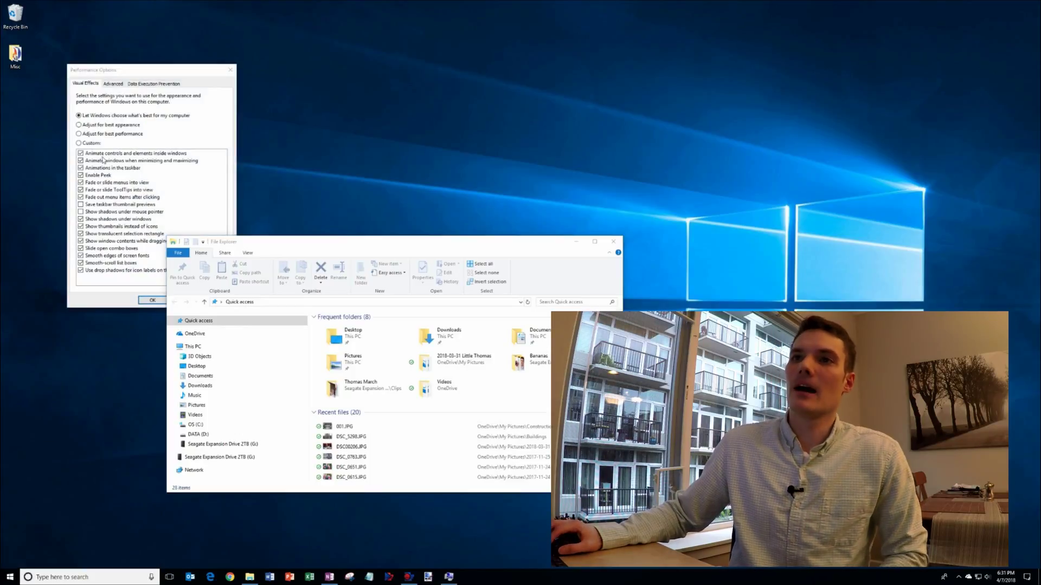
{"action": "left_click_drag", "start_coordinate": [398, 242], "coordinate": [797, 160]}
{"action": "left_click_drag", "start_coordinate": [146, 71], "coordinate": [290, 80]}
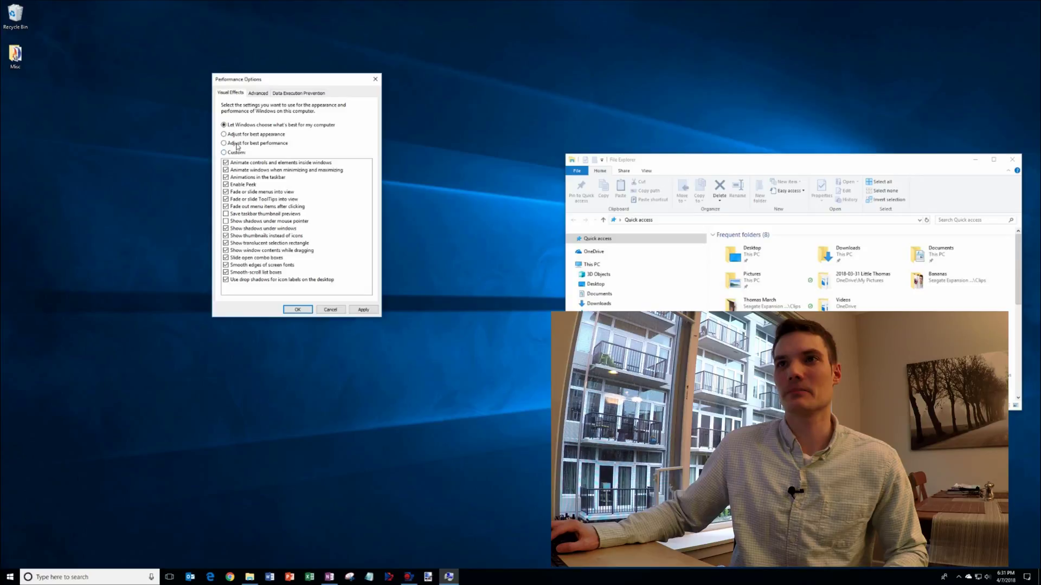
Try 'Adjust for best performance', revert to 'Let Windows choose what's best', apply, and close Explorer.
{"action": "left_click", "coordinate": [237, 144]}
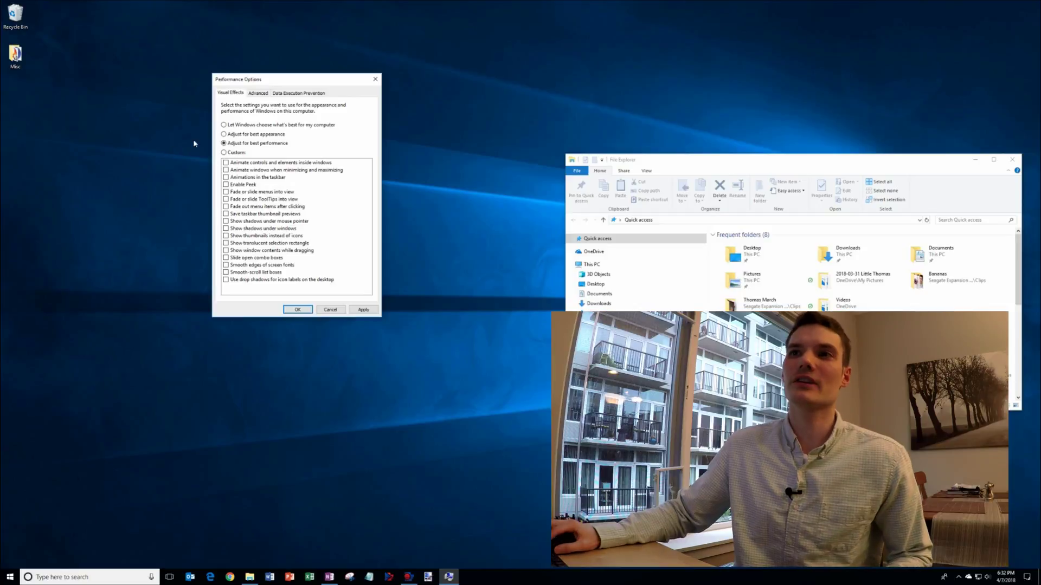
{"action": "left_click", "coordinate": [228, 125]}
{"action": "left_click", "coordinate": [295, 309]}
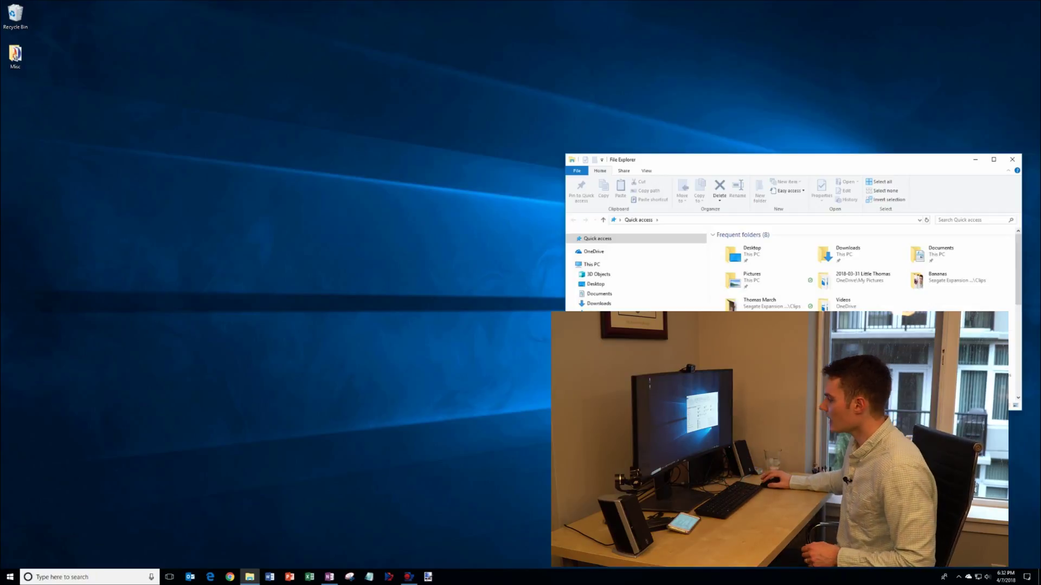
{"action": "left_click", "coordinate": [1012, 161]}
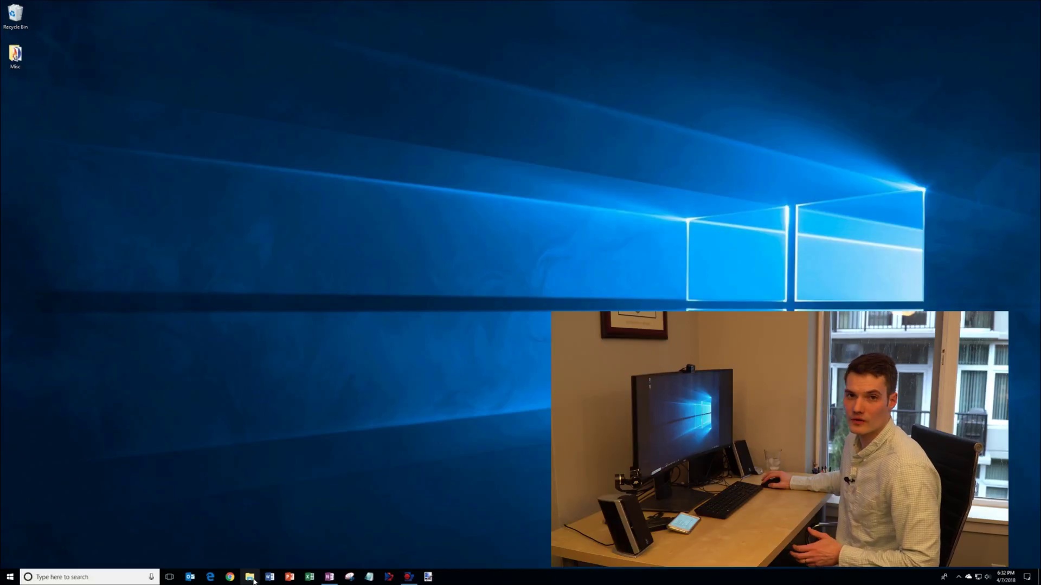
Reopen File Explorer via 'file exp' search, enlarge it, and open OS (C:) drive Properties.
{"action": "left_click", "coordinate": [45, 576]}
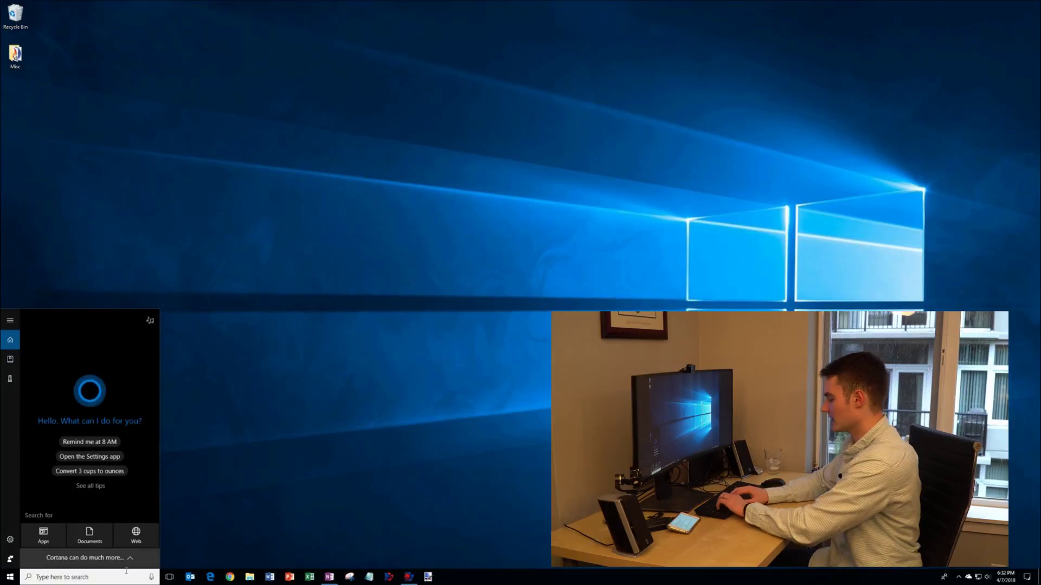
{"action": "type", "text": "file explorer"}
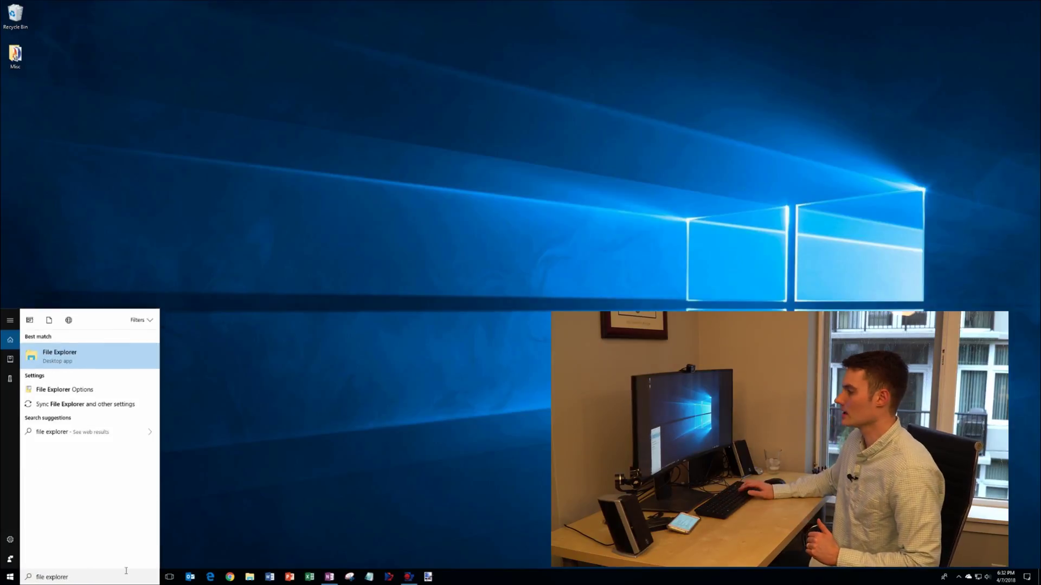
{"action": "key", "text": "Return"}
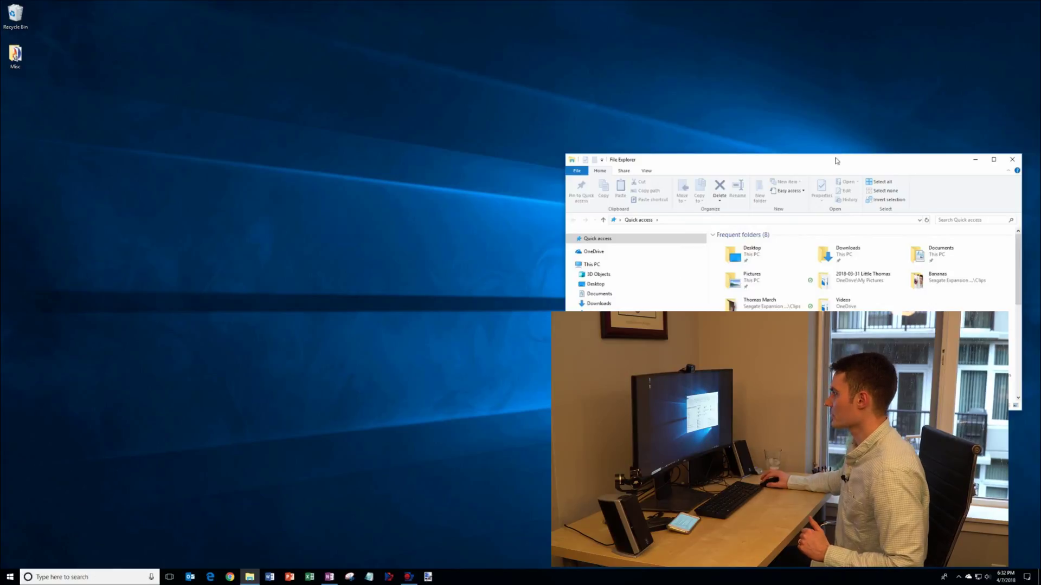
{"action": "left_click_drag", "start_coordinate": [837, 161], "coordinate": [552, 90]}
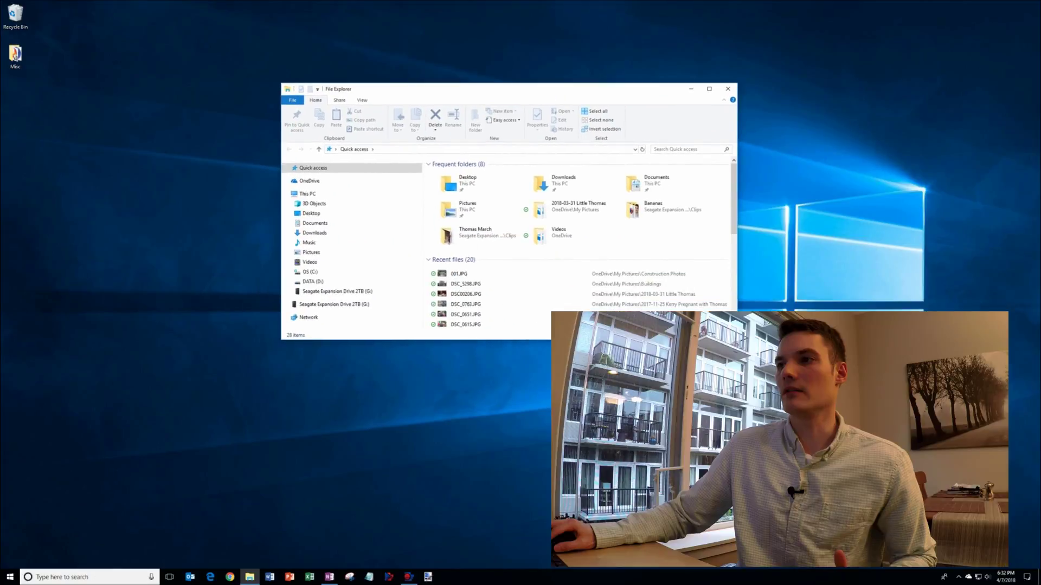
{"action": "left_click_drag", "start_coordinate": [738, 340], "coordinate": [778, 463]}
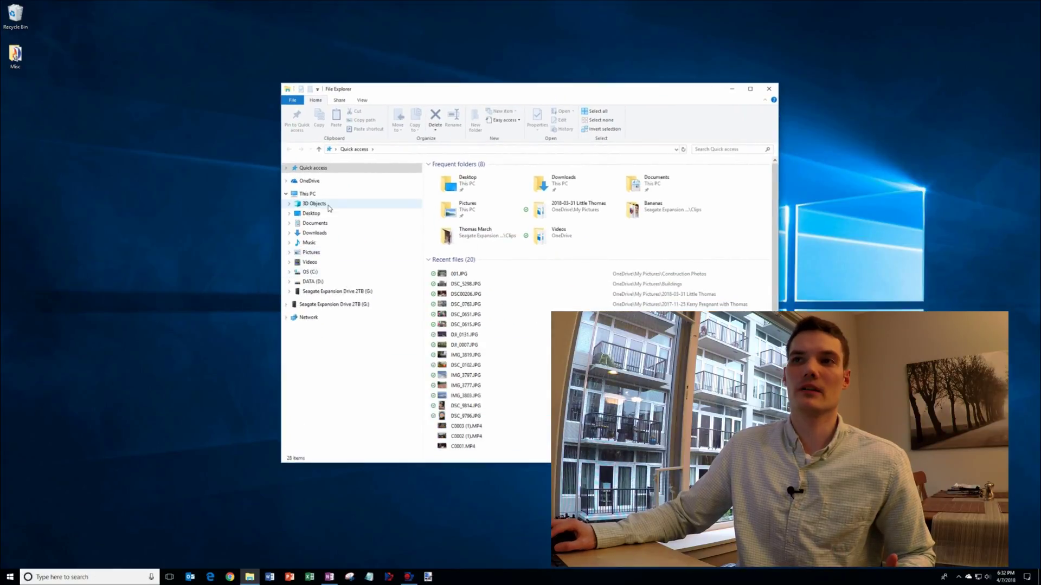
{"action": "right_click", "coordinate": [322, 274]}
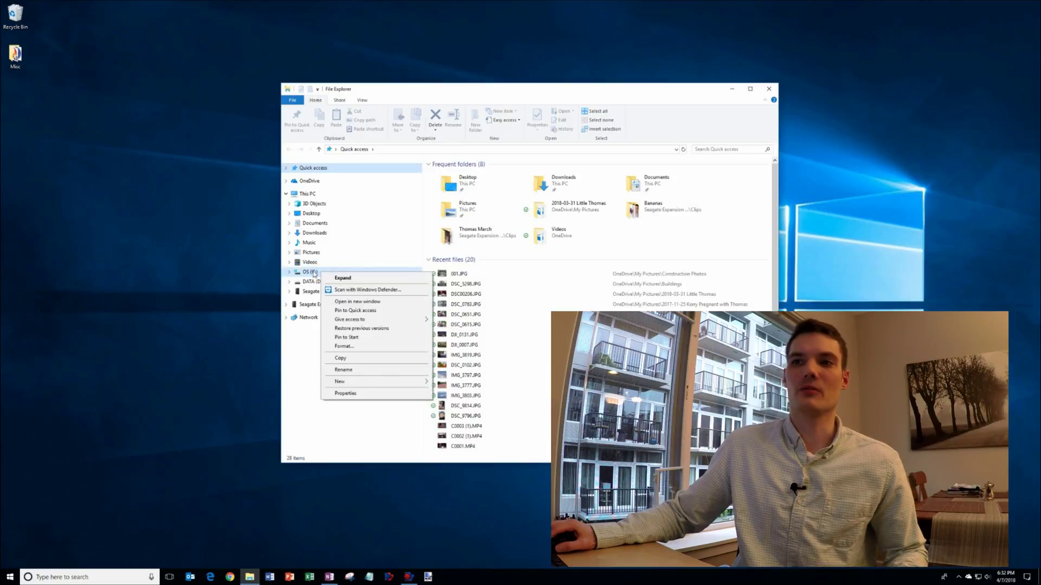
{"action": "left_click", "coordinate": [364, 394]}
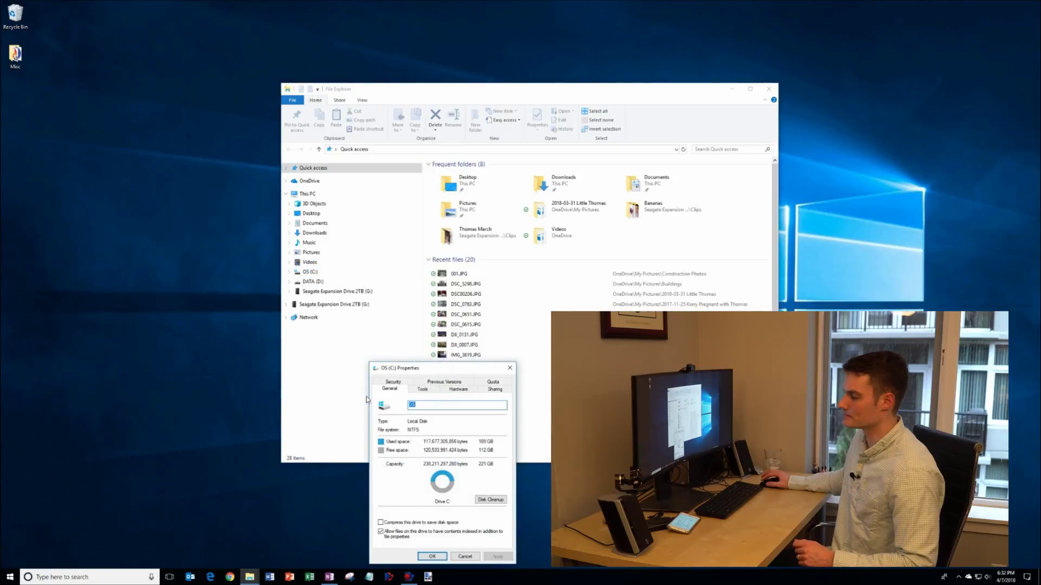
Read drive C's space (109 GB used, 112 GB free), close Properties, and search 'uninstall'.
{"action": "left_click_drag", "start_coordinate": [428, 368], "coordinate": [544, 152]}
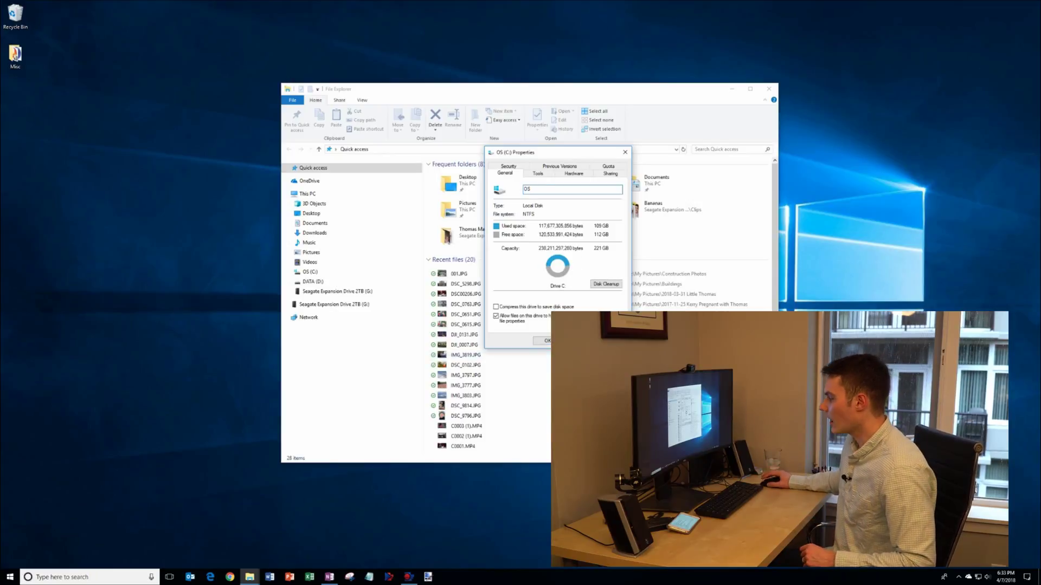
{"action": "left_click", "coordinate": [548, 341]}
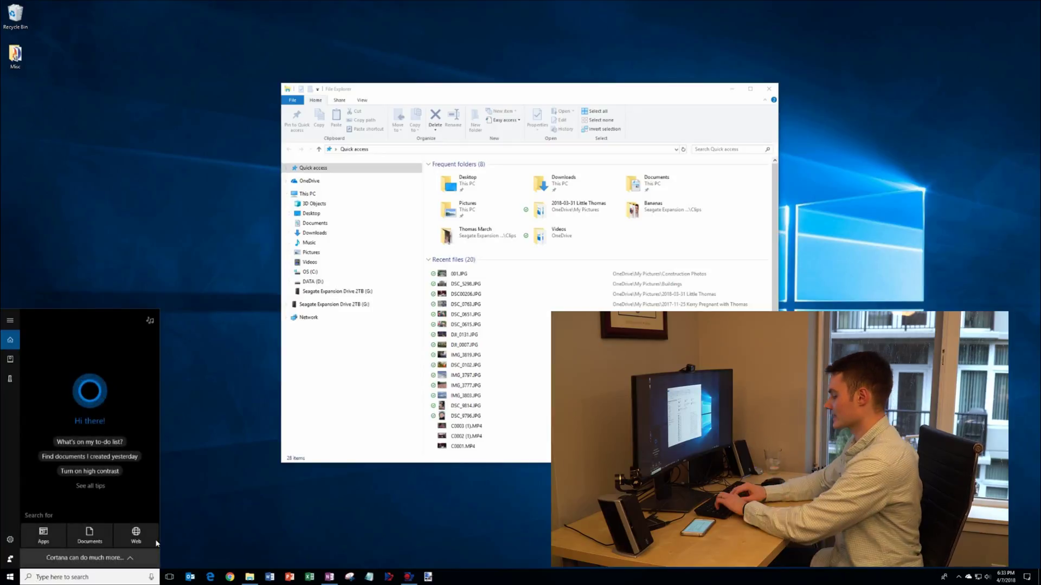
{"action": "type", "text": "uninstall"}
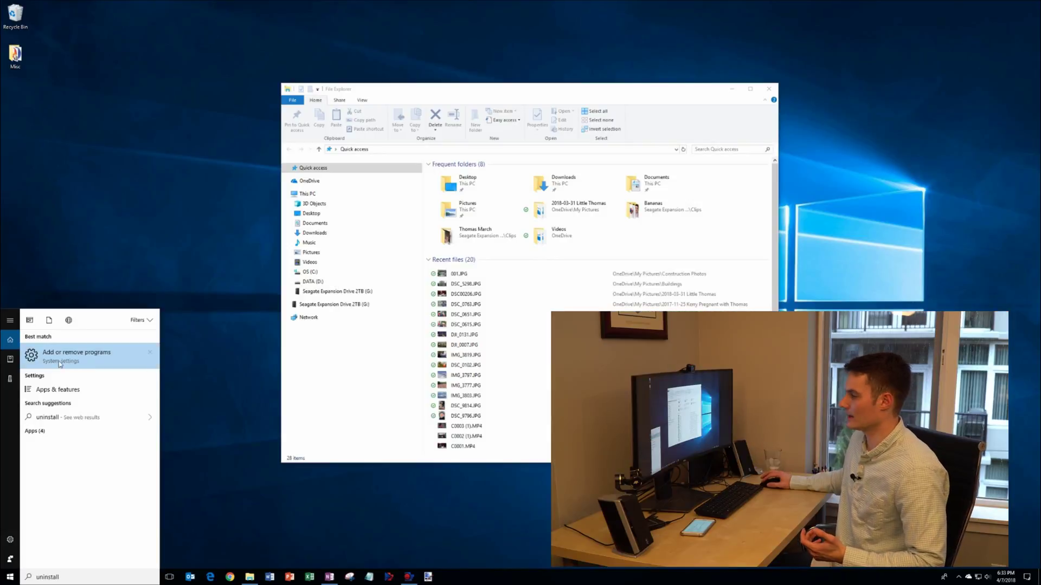
Open Add or remove programs, sort apps by size, and select Cities: Skylines (7.03 GB).
{"action": "left_click", "coordinate": [60, 362]}
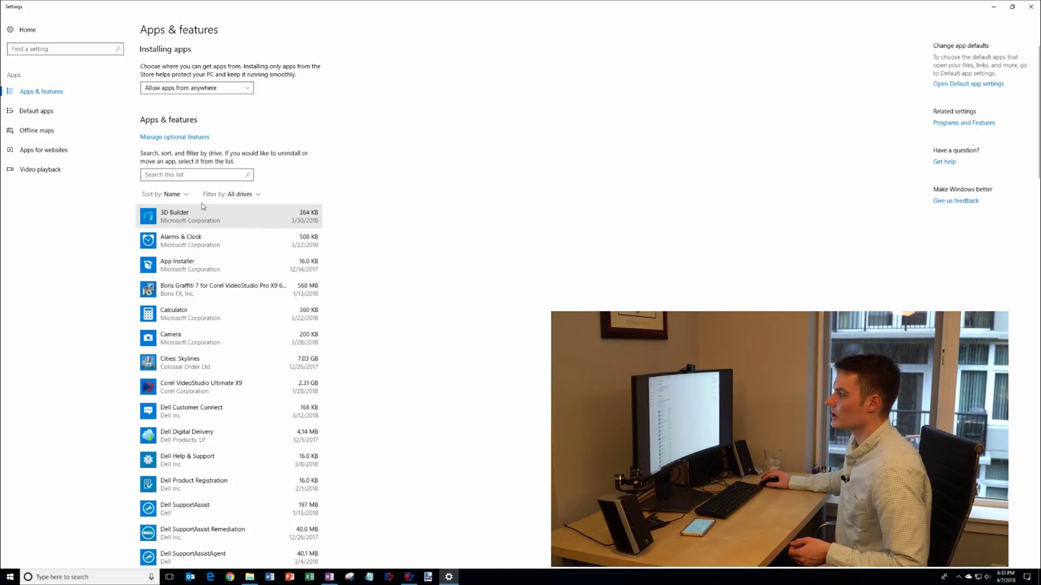
{"action": "left_click", "coordinate": [180, 196]}
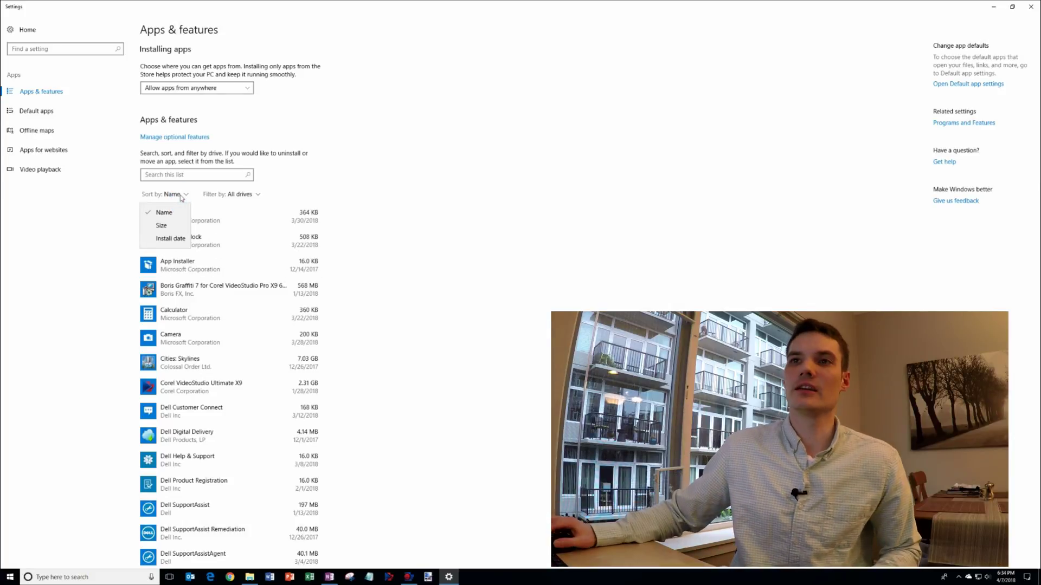
{"action": "left_click", "coordinate": [163, 225]}
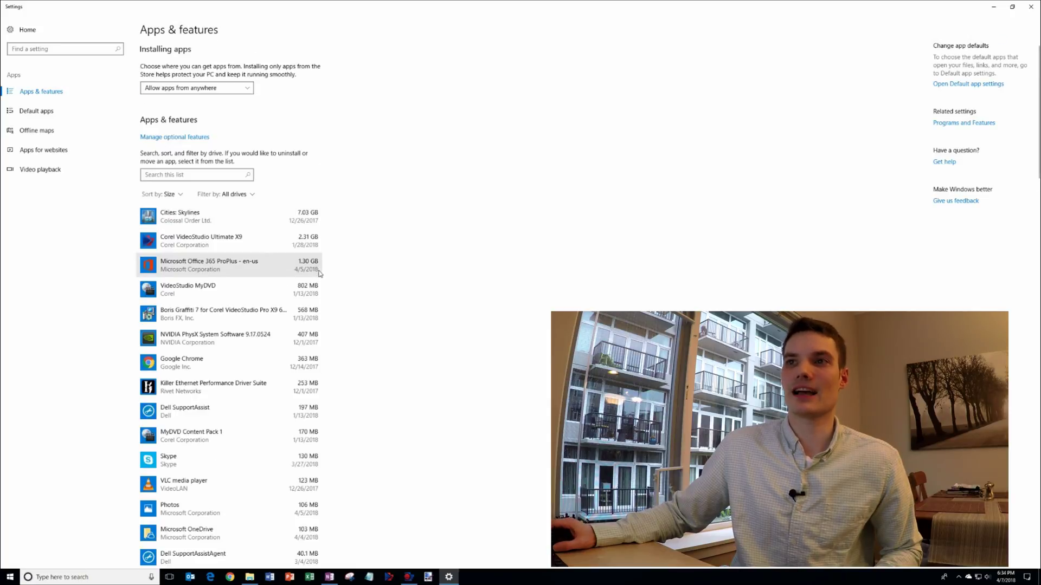
{"action": "scroll", "coordinate": [325, 293], "scroll_direction": "down", "scroll_amount": 5}
{"action": "scroll", "coordinate": [332, 309], "scroll_direction": "up", "scroll_amount": 5}
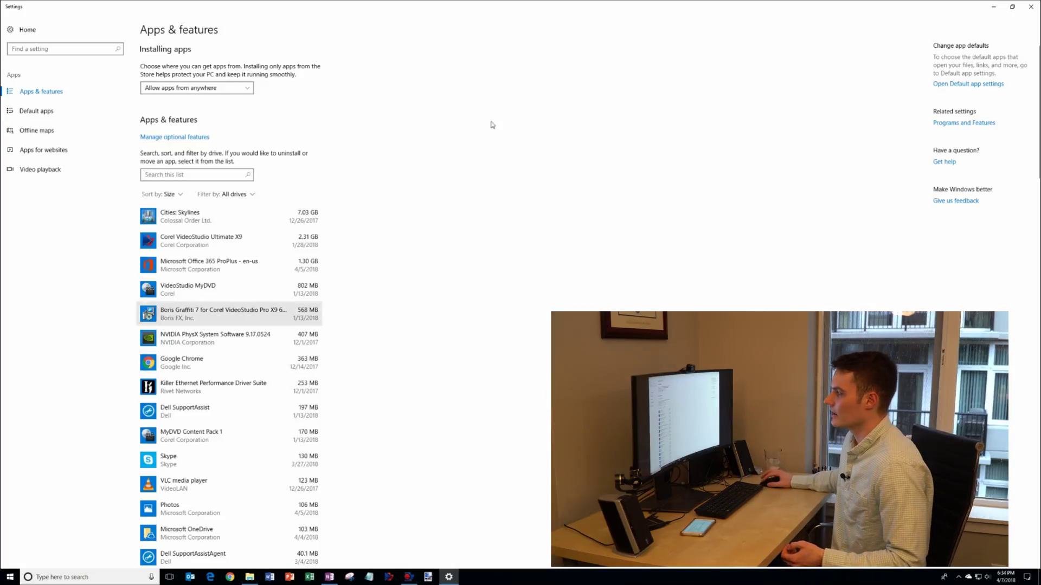
{"action": "left_click", "coordinate": [239, 214]}
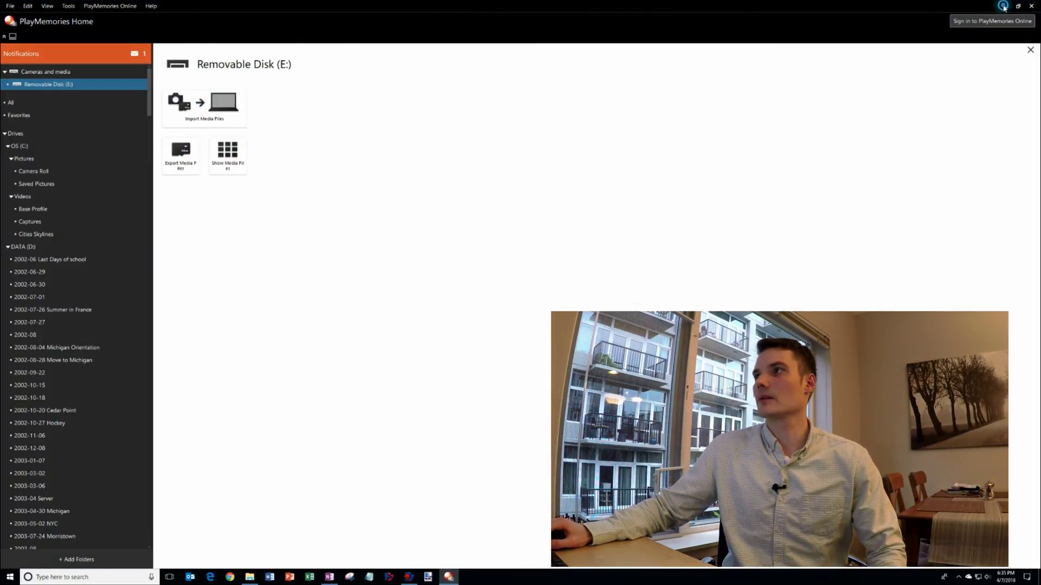
Close PlayMemories Home, show Removable Disk (E:), and open its Properties.
{"action": "left_click", "coordinate": [1003, 6]}
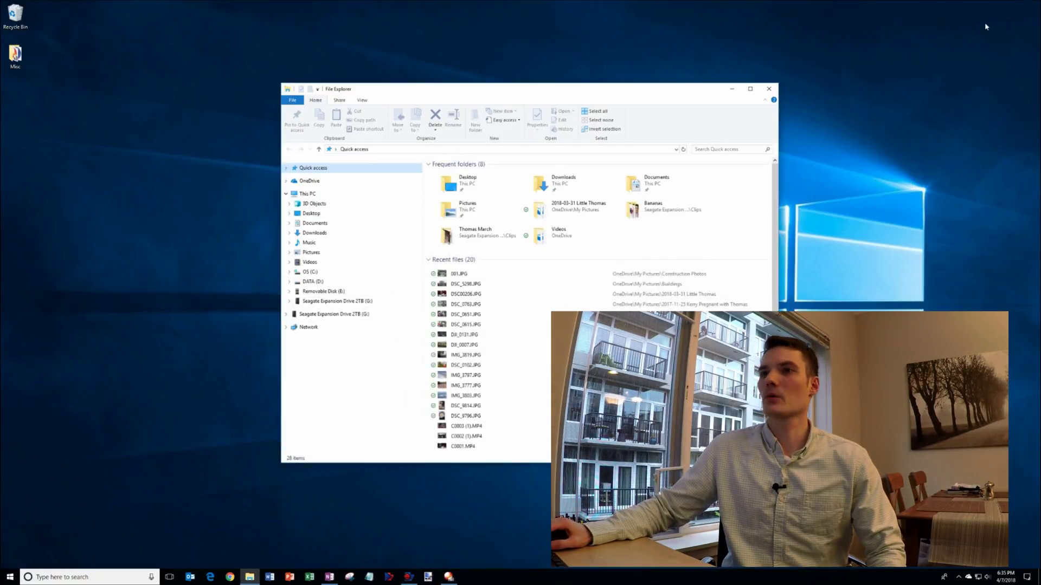
{"action": "left_click", "coordinate": [342, 294]}
{"action": "right_click", "coordinate": [342, 293]}
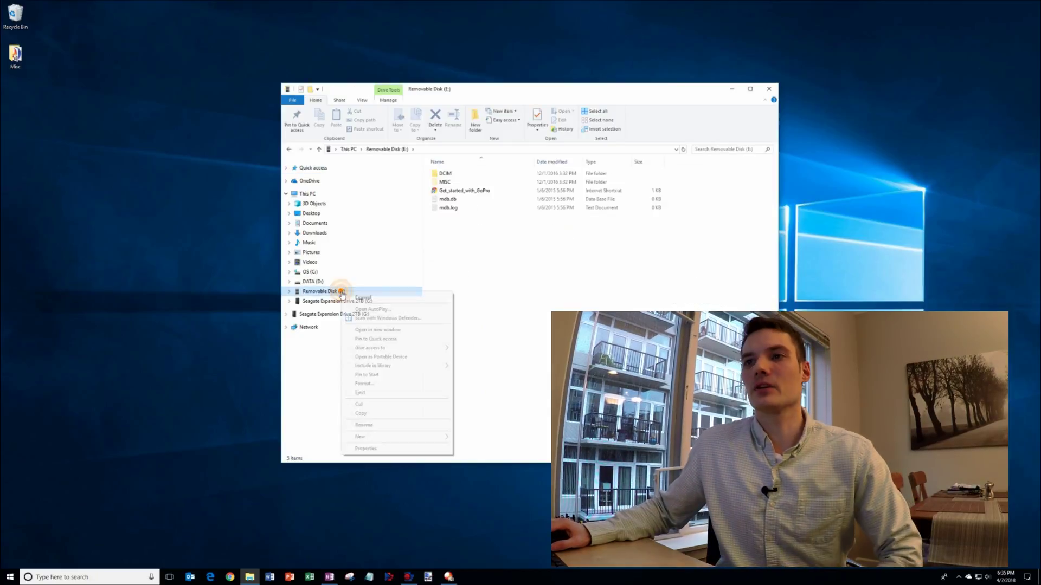
{"action": "left_click", "coordinate": [402, 454]}
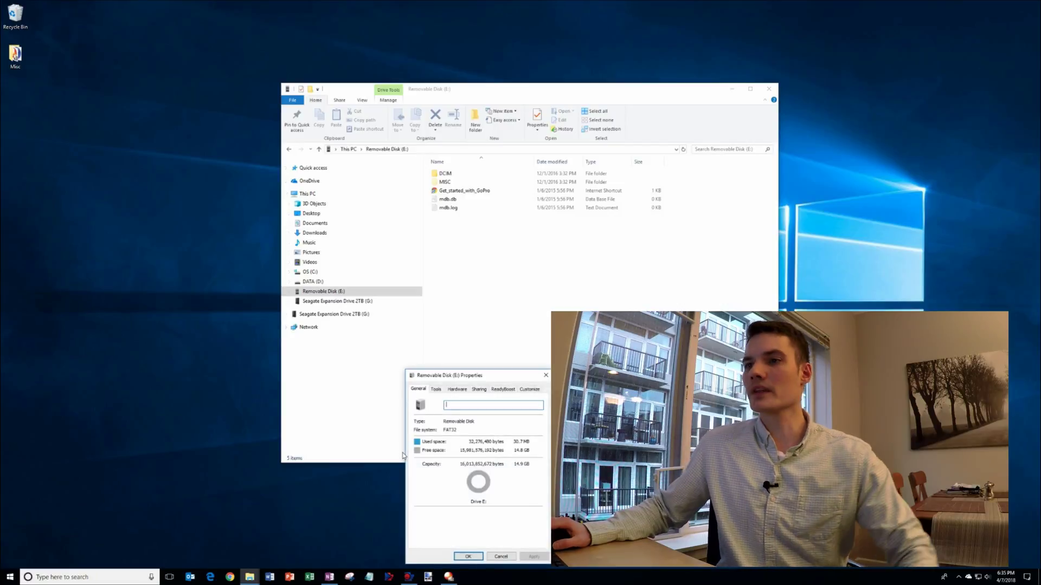
Check the ReadyBoost tab, which says the device cannot be used, then close Properties.
{"action": "left_click_drag", "start_coordinate": [492, 375], "coordinate": [531, 157]}
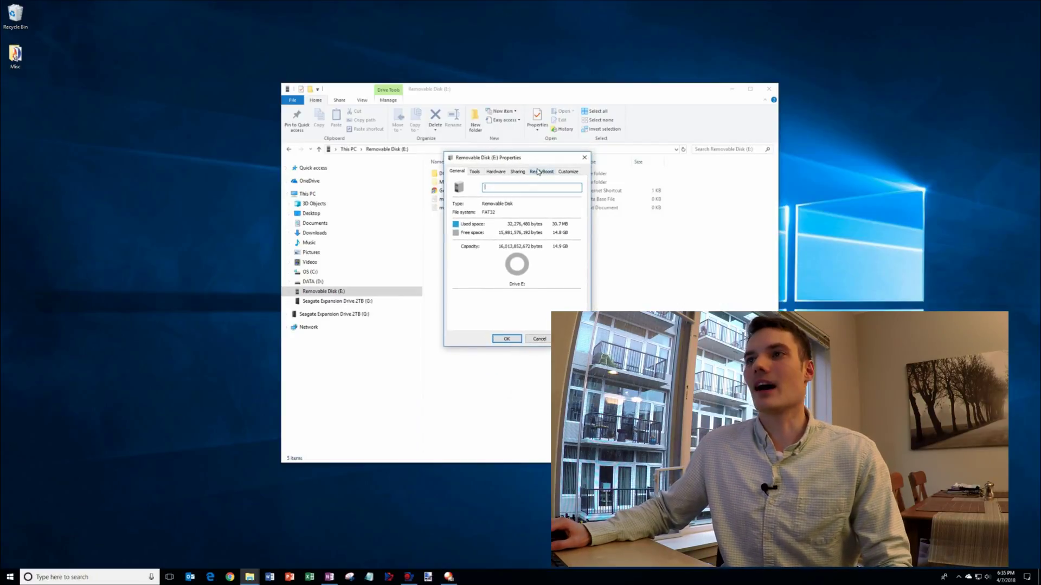
{"action": "left_click", "coordinate": [541, 172]}
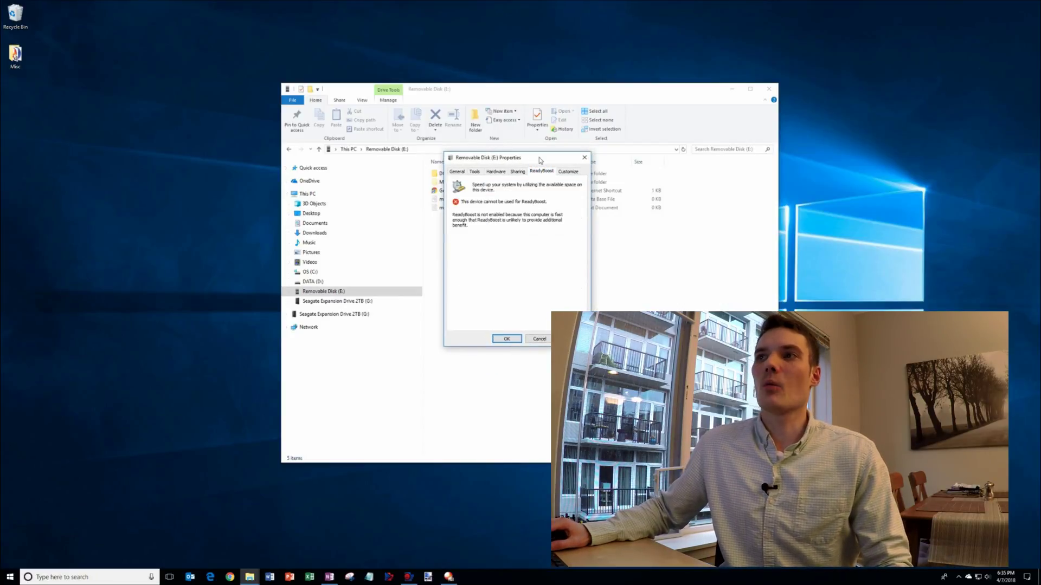
{"action": "left_click_drag", "start_coordinate": [539, 158], "coordinate": [527, 157]}
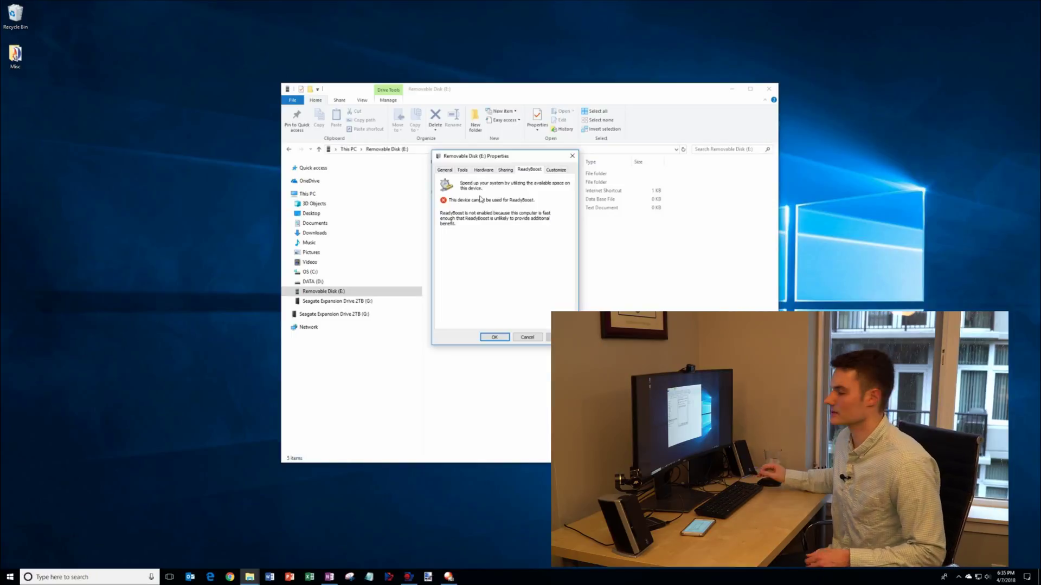
{"action": "left_click", "coordinate": [525, 340]}
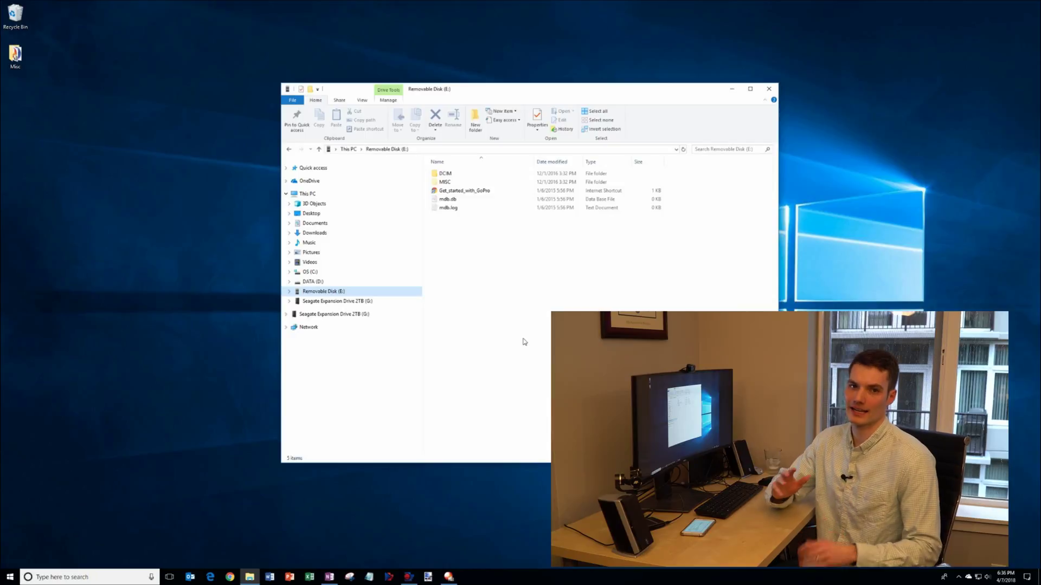
Find Windows Defender via search, confirm the device is protected, then close it and minimise Settings.
{"action": "left_click", "coordinate": [72, 577]}
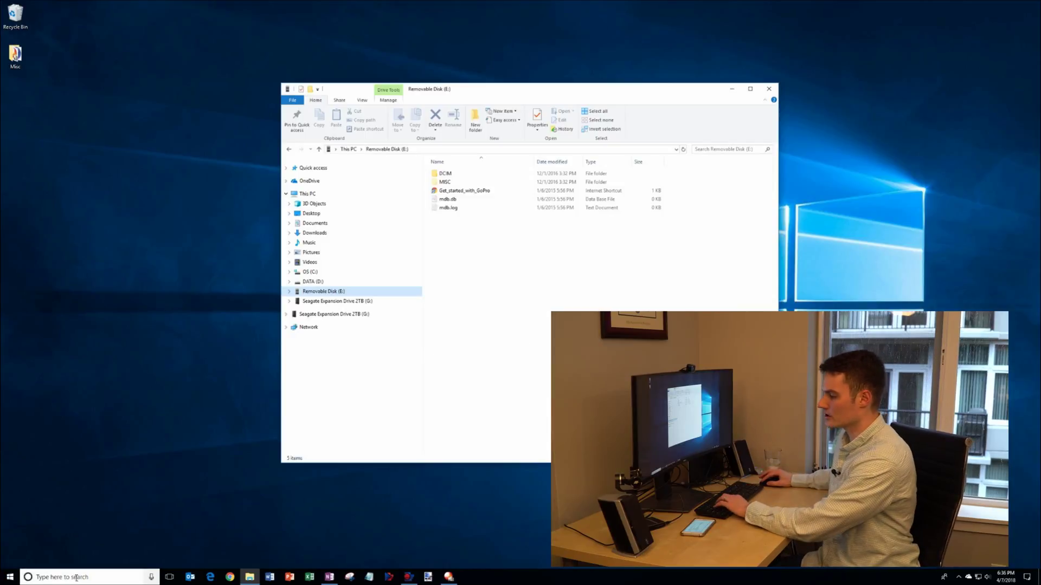
{"action": "type", "text": "defender"}
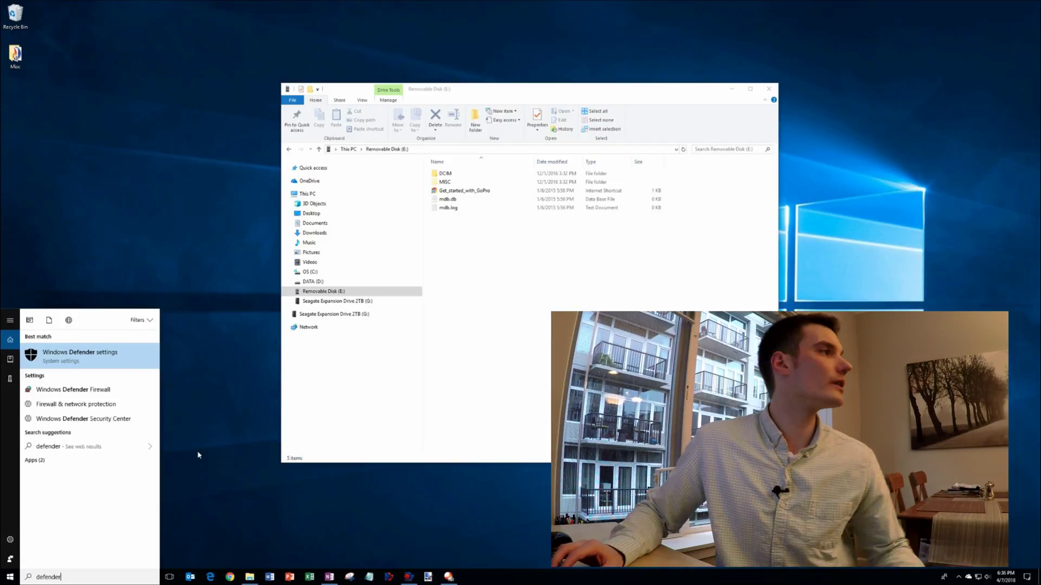
{"action": "key", "text": "Return"}
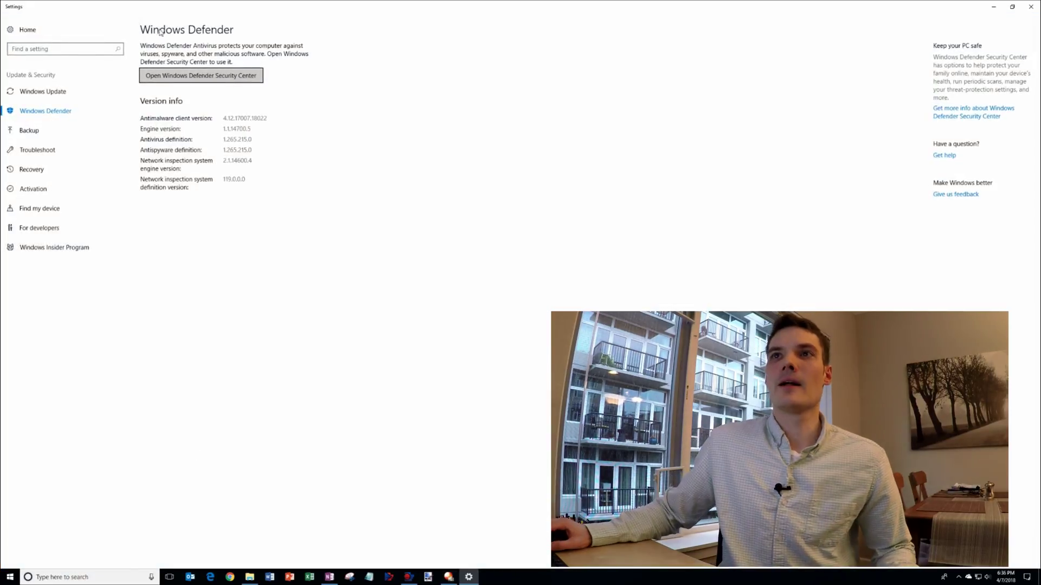
{"action": "left_click", "coordinate": [207, 77]}
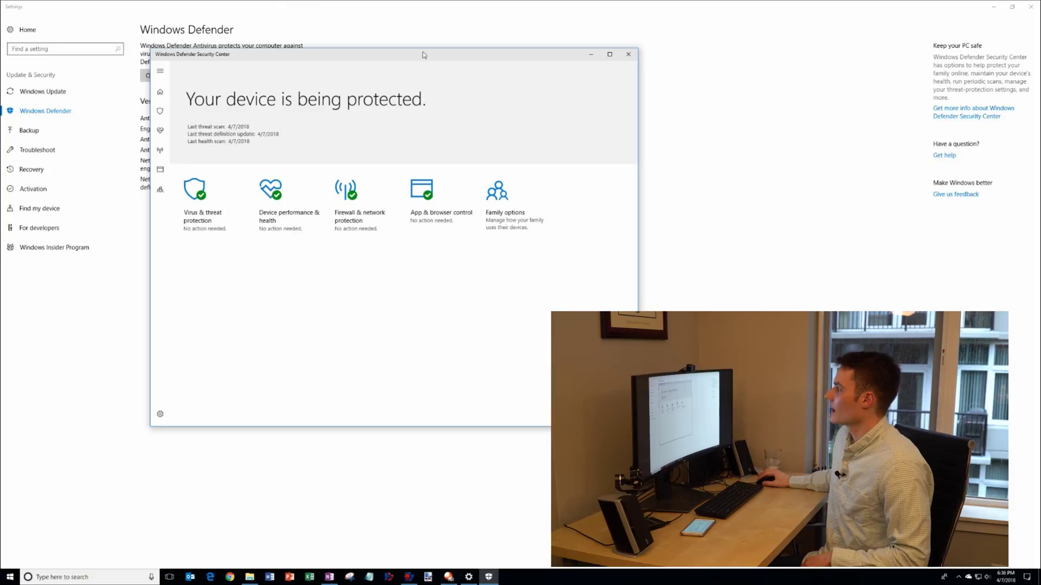
{"action": "left_click", "coordinate": [628, 54]}
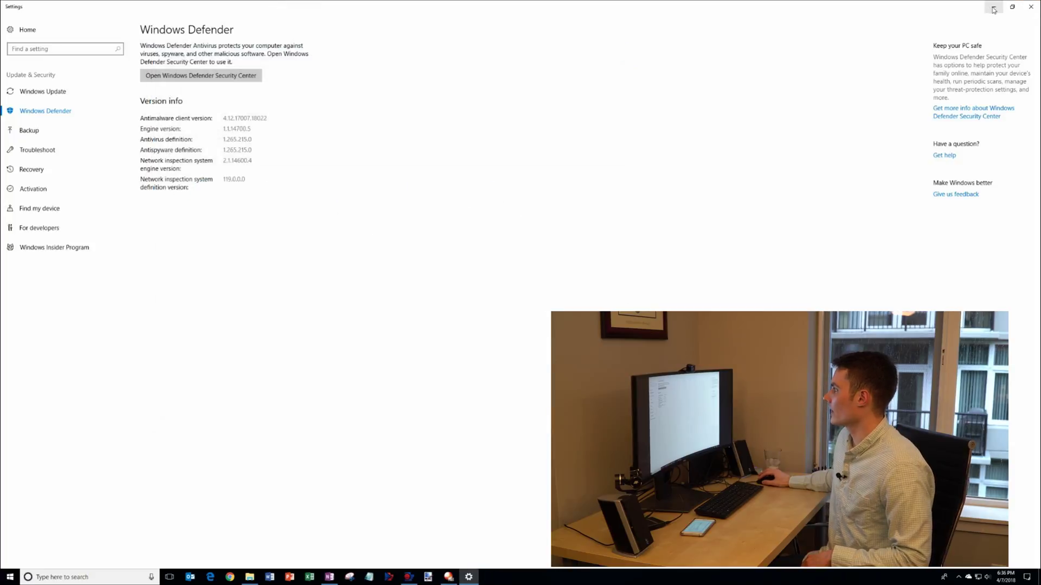
{"action": "left_click", "coordinate": [994, 7]}
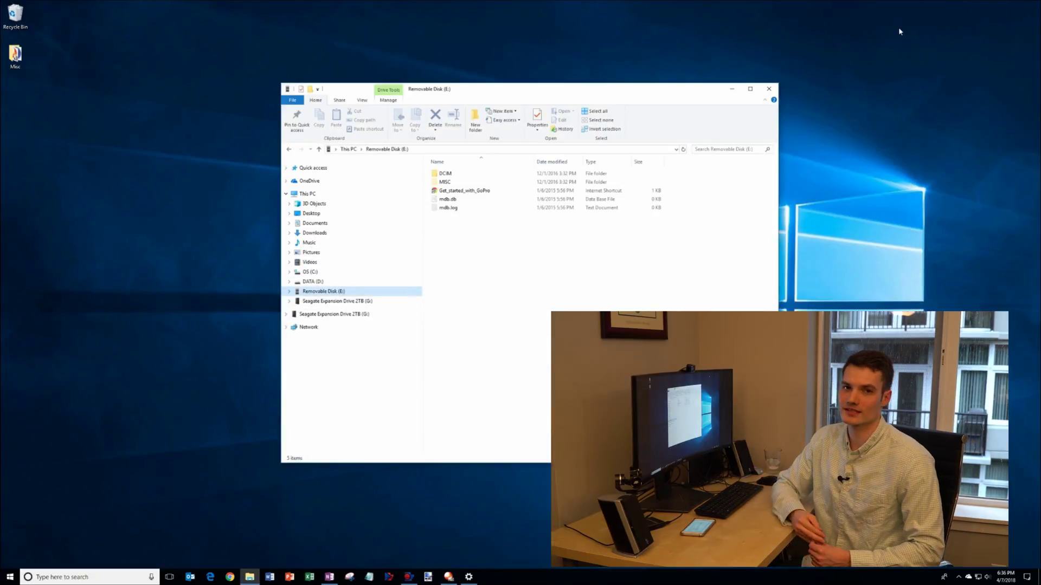